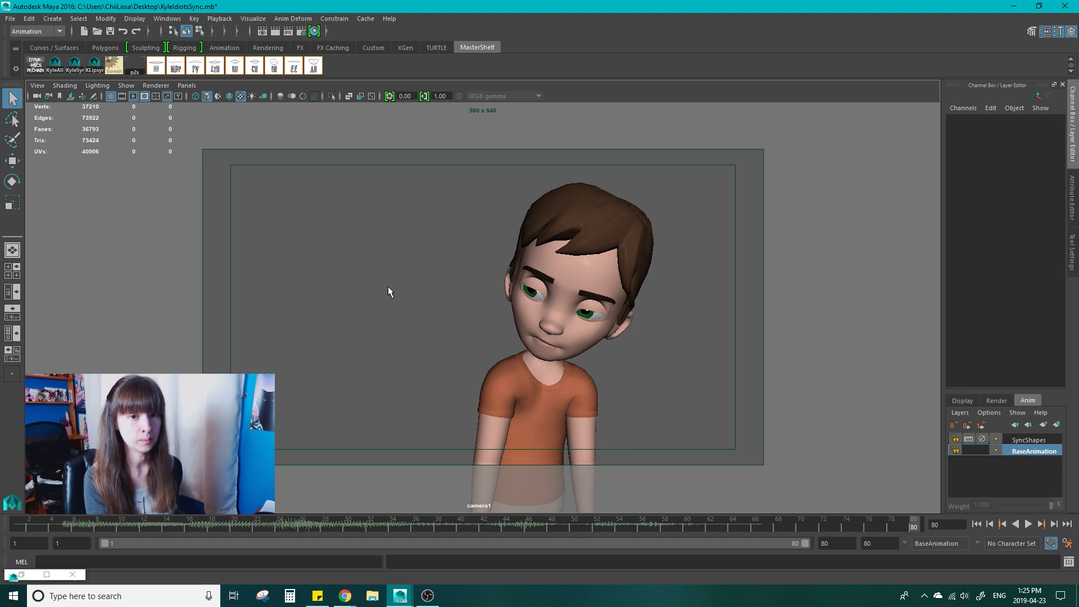
Step: Set the start of both the animation and playback ranges to 0 and go to frame 0
{"action": "double_click", "coordinate": [29, 543]}
{"action": "type", "text": "0"}
{"action": "key", "text": "Return"}
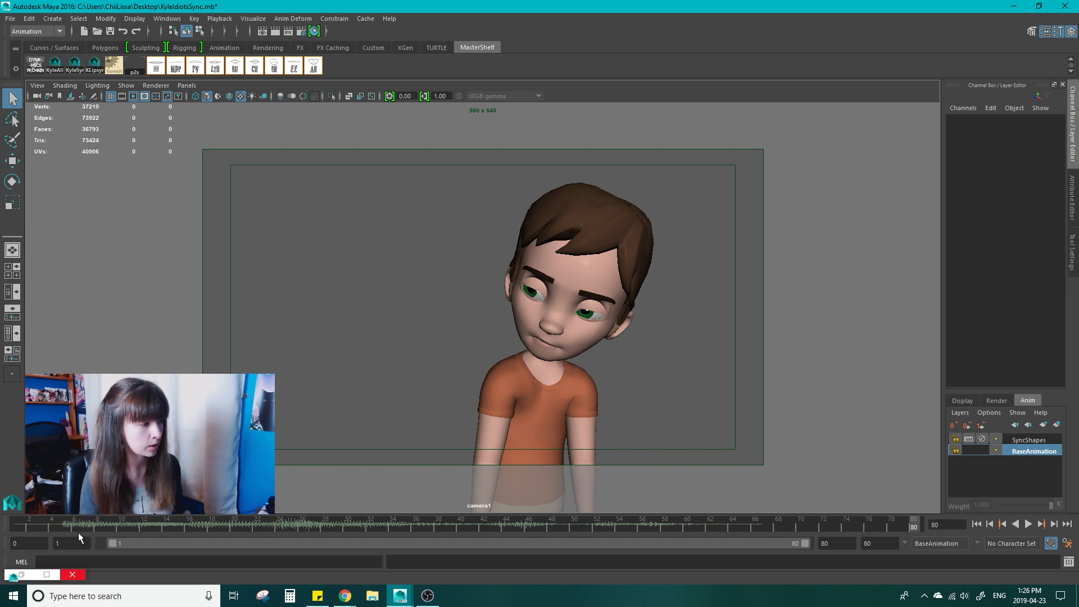
{"action": "double_click", "coordinate": [73, 543]}
{"action": "type", "text": "0"}
{"action": "key", "text": "Return"}
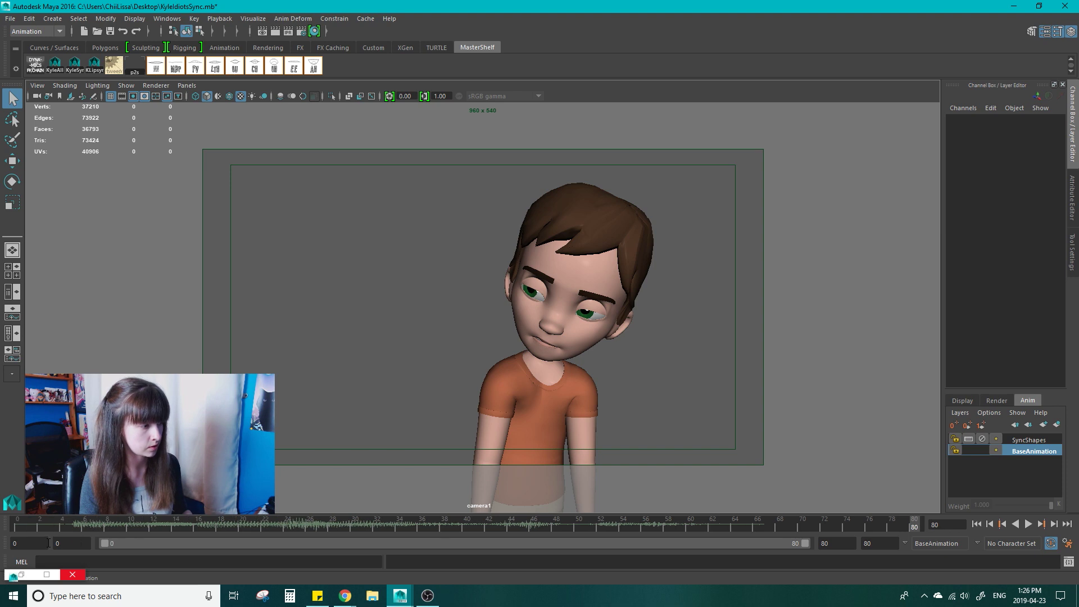
{"action": "left_click", "coordinate": [22, 524]}
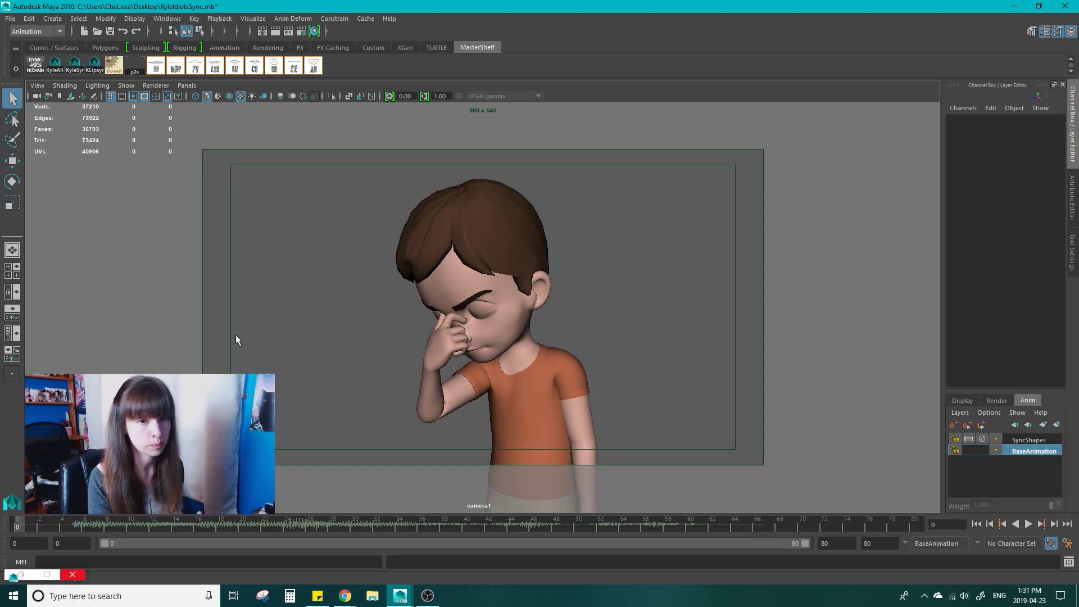
Step: Apply the saved mouth shapes to the character one after another at frame 0, from the first through MBP, FV, CH, OH, EE and AH
{"action": "left_click", "coordinate": [157, 67]}
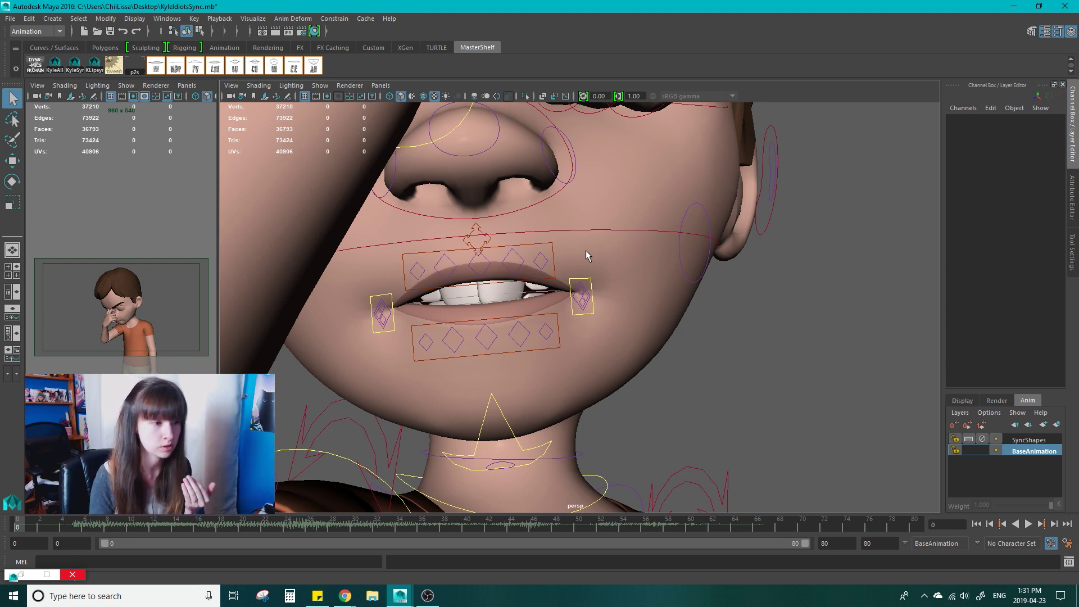
{"action": "left_click", "coordinate": [175, 67]}
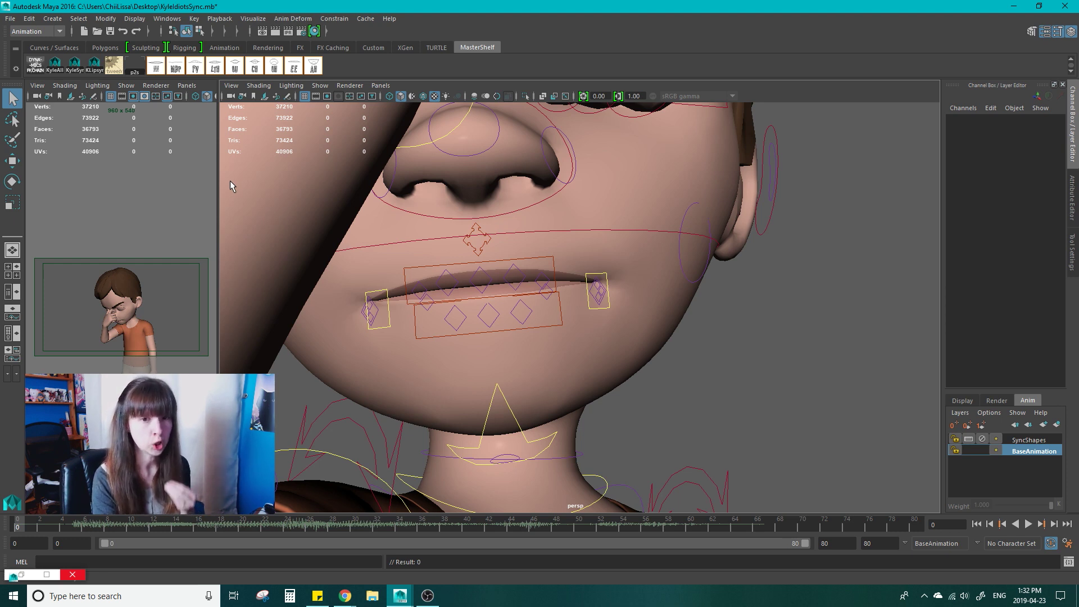
{"action": "left_click", "coordinate": [196, 70]}
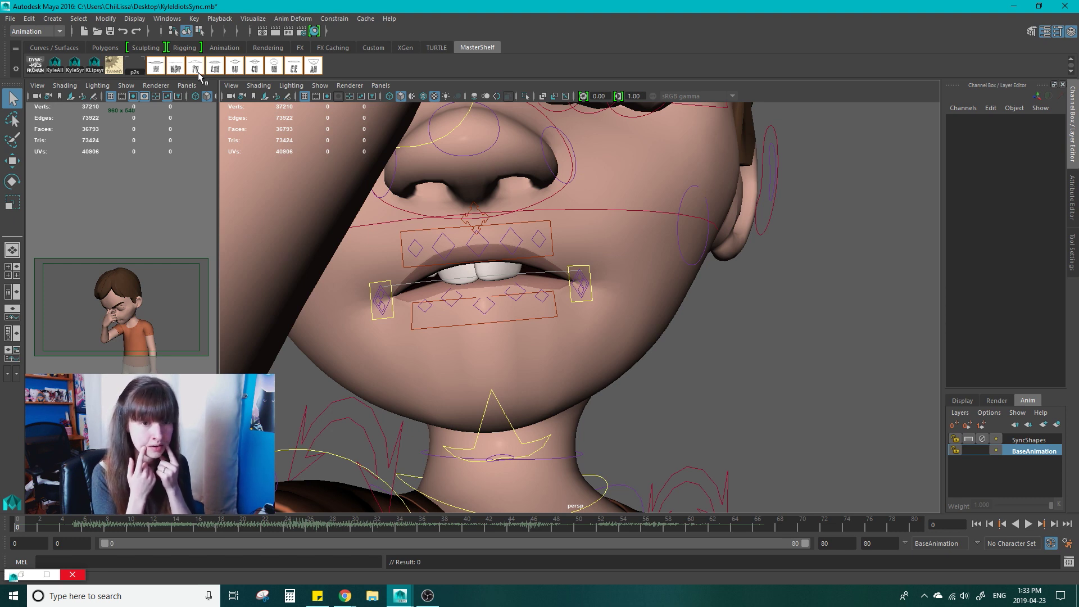
{"action": "left_click", "coordinate": [197, 68]}
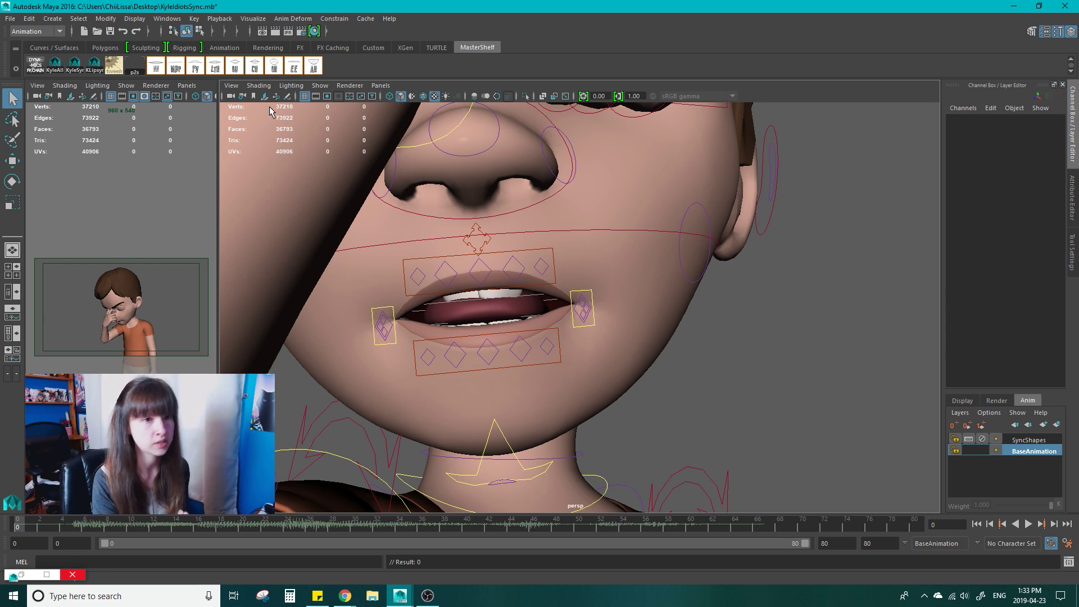
{"action": "left_click", "coordinate": [235, 67]}
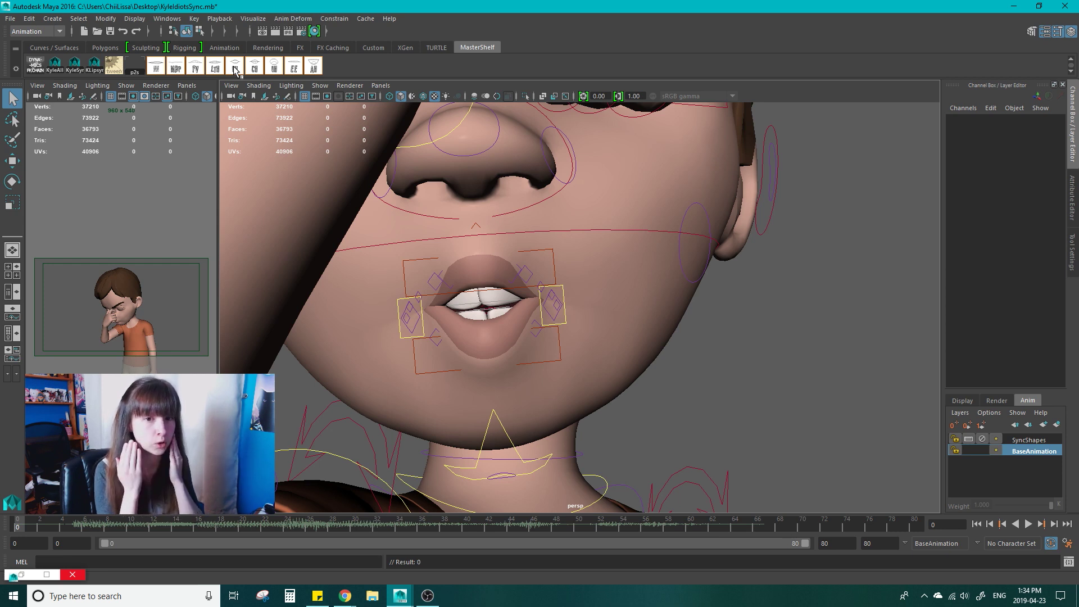
{"action": "left_click", "coordinate": [255, 68]}
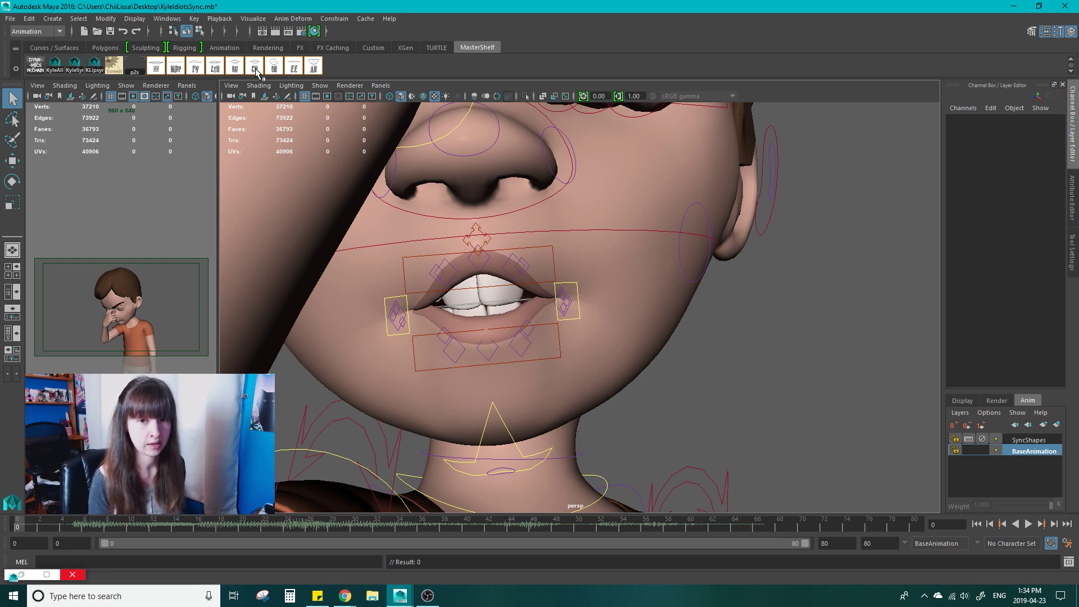
{"action": "left_click", "coordinate": [276, 69]}
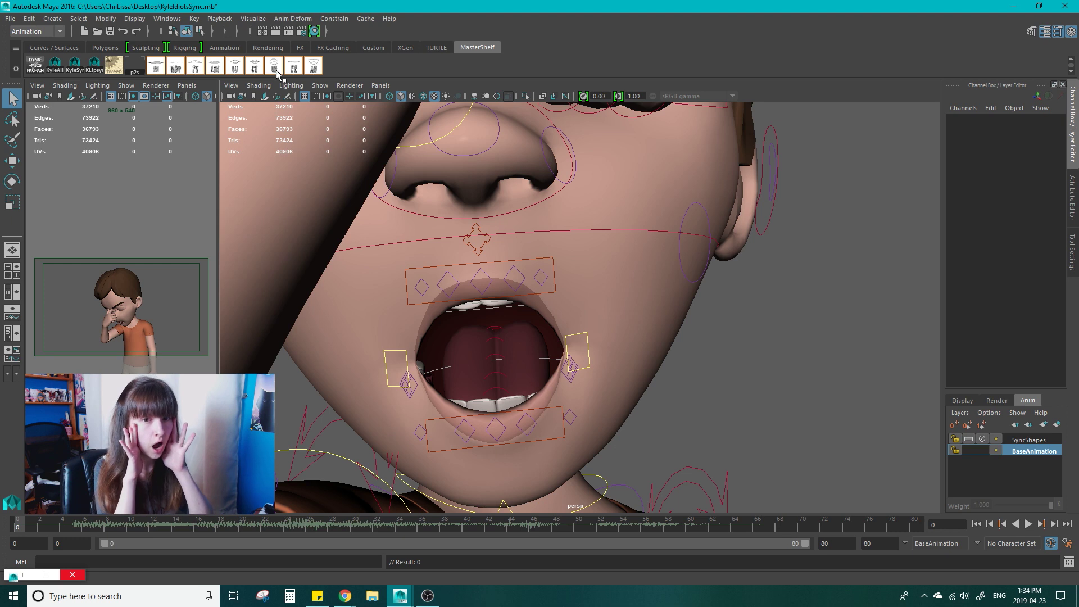
{"action": "left_click", "coordinate": [294, 67]}
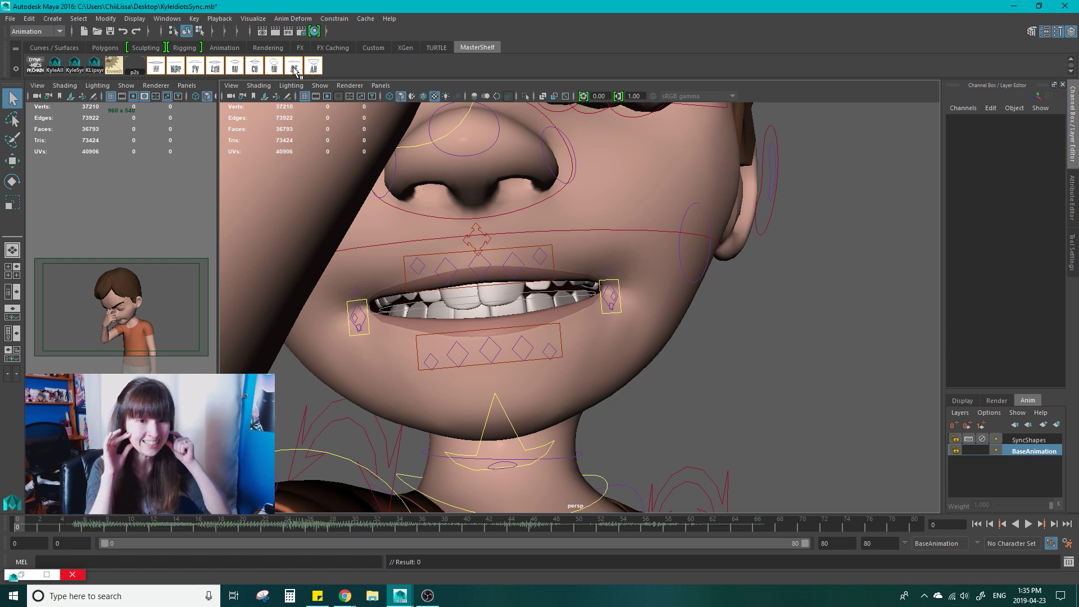
{"action": "left_click", "coordinate": [314, 67]}
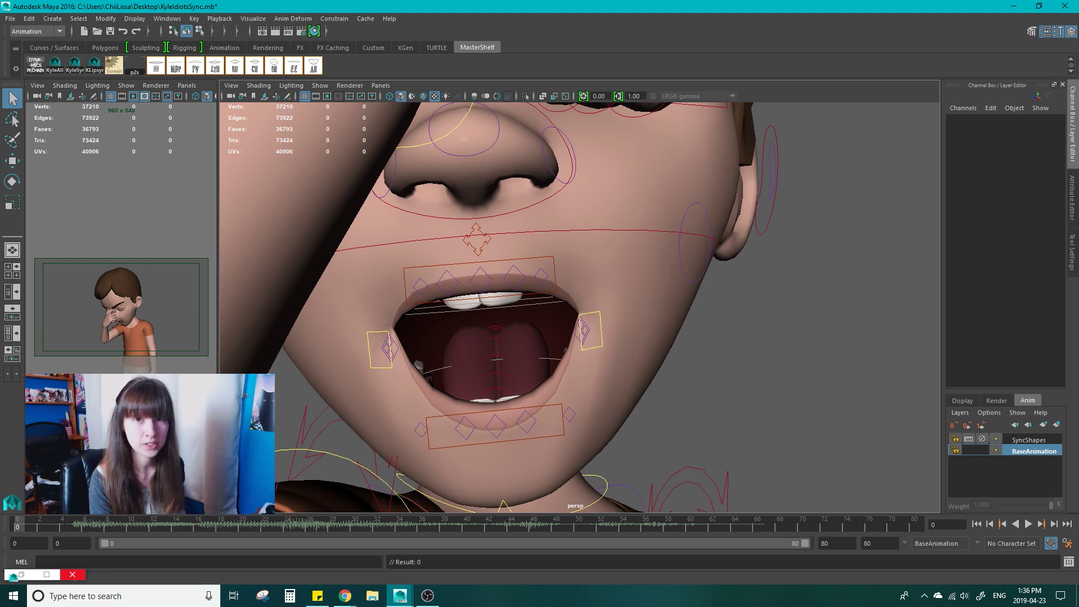
Step: Select all of Kyle's controls and delete their keys at frame 0 to clear the test mouth shapes
{"action": "left_click", "coordinate": [54, 63]}
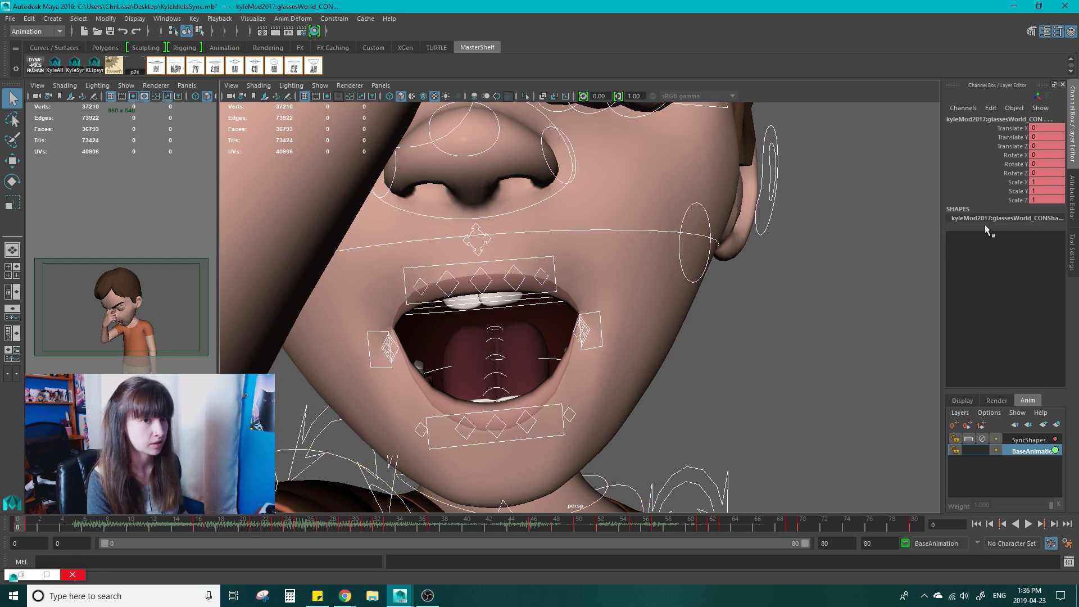
{"action": "right_click", "coordinate": [15, 525]}
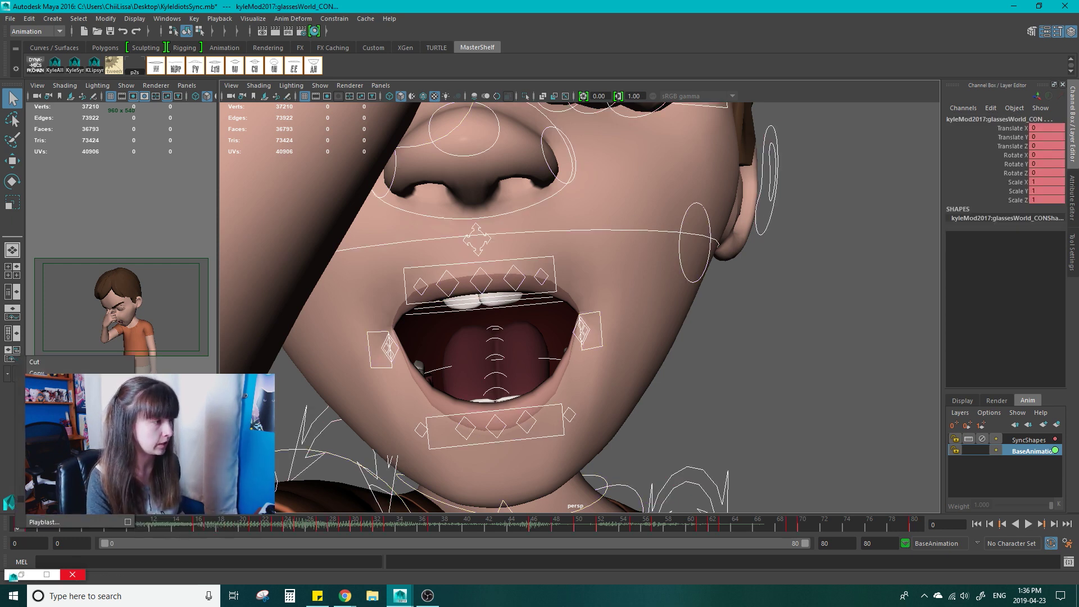
{"action": "left_click", "coordinate": [40, 393]}
{"action": "left_click", "coordinate": [28, 525]}
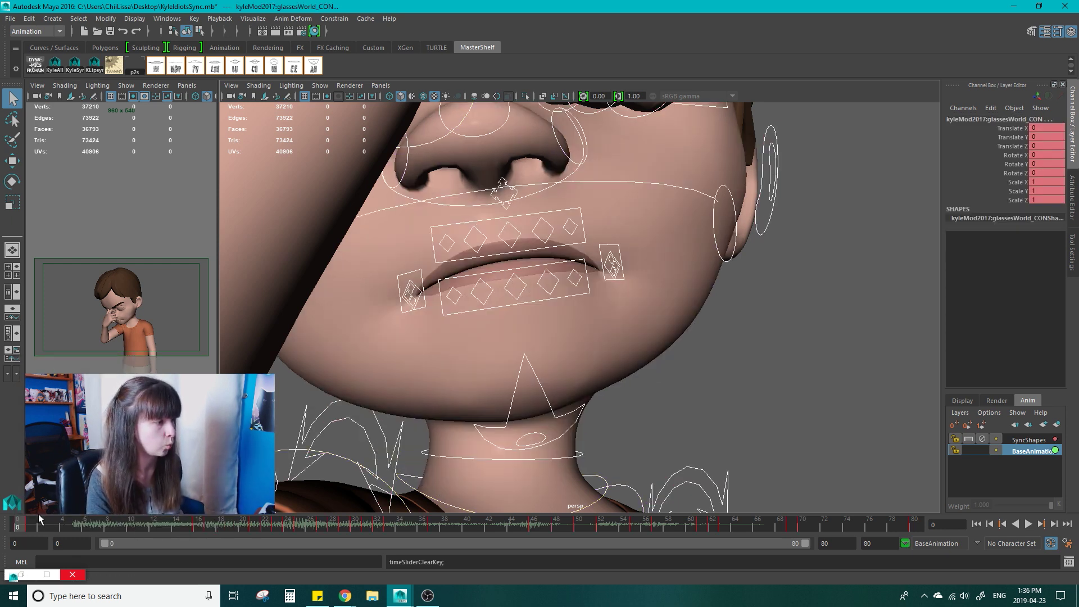
{"action": "key", "text": "s"}
Step: Set the start of the time range to frame 1 and return to the full camera view
{"action": "double_click", "coordinate": [35, 544]}
{"action": "type", "text": "1"}
{"action": "key", "text": "Return"}
{"action": "key", "text": "space"}
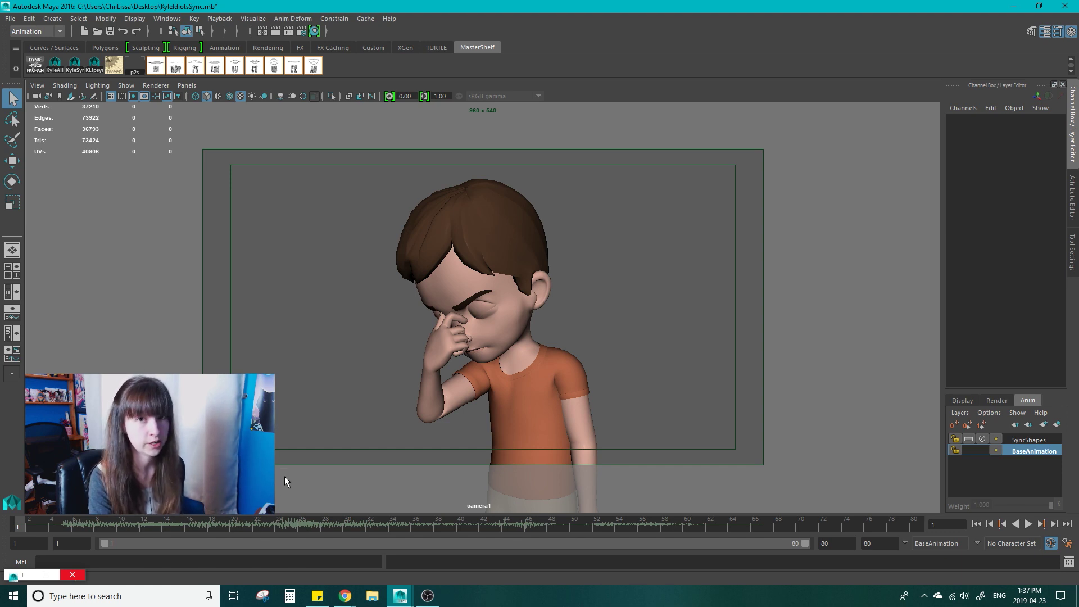
Step: Play back and scrub the shot to frame 80 to review the existing animation, and return to frame 1
{"action": "left_click", "coordinate": [1029, 524]}
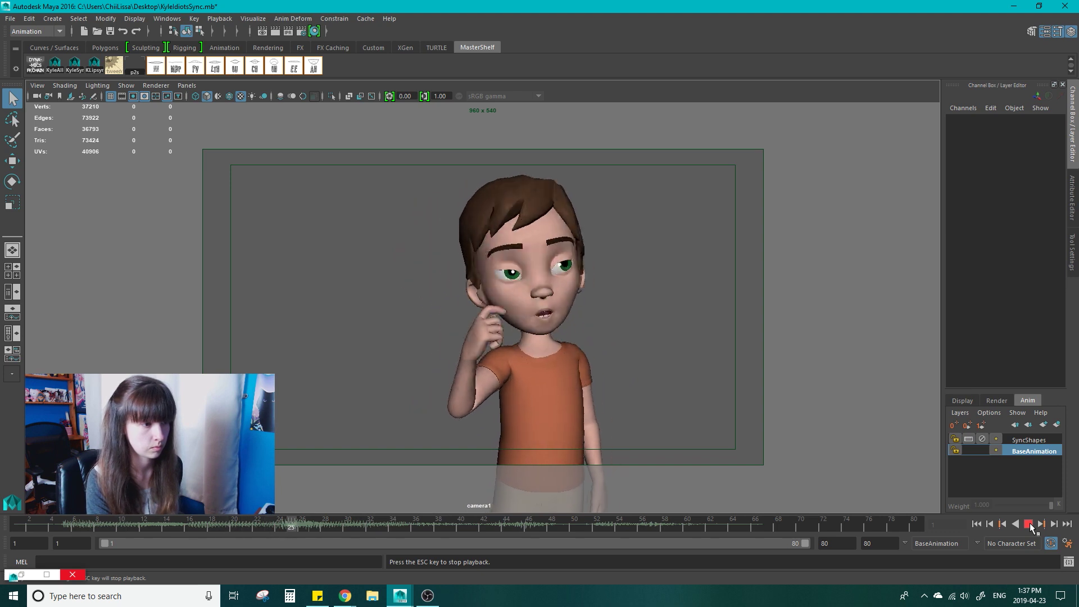
{"action": "left_click", "coordinate": [1029, 524]}
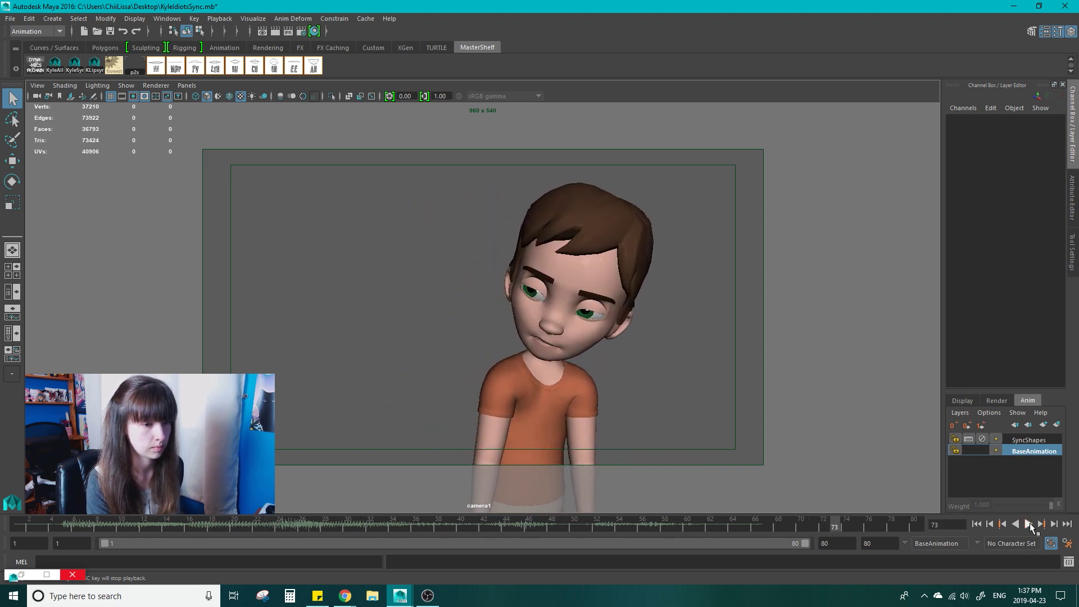
{"action": "left_click", "coordinate": [36, 522]}
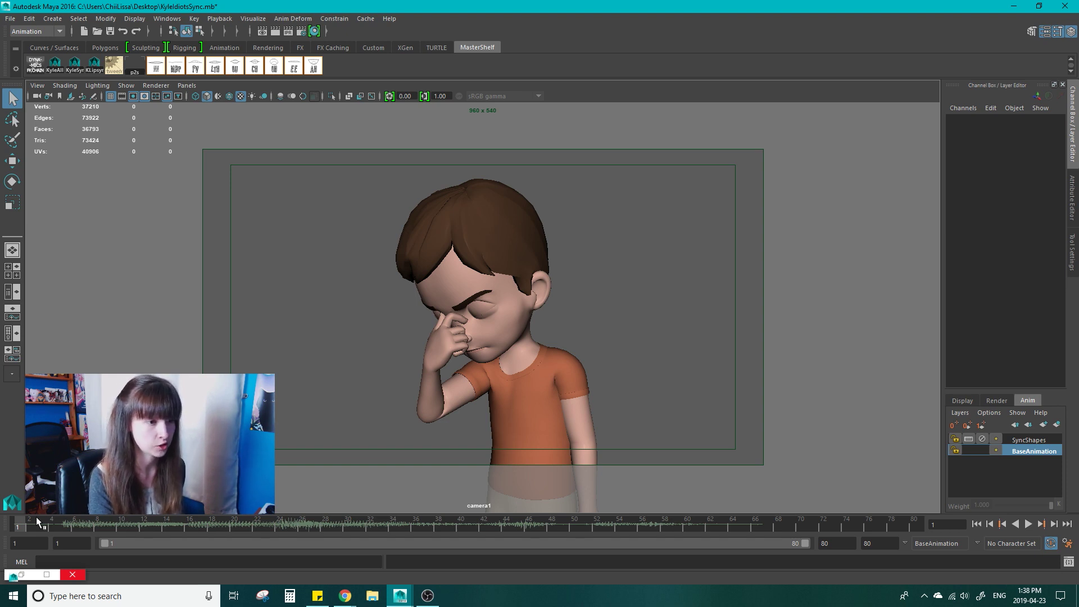
{"action": "left_click_drag", "start_coordinate": [36, 517], "coordinate": [915, 541]}
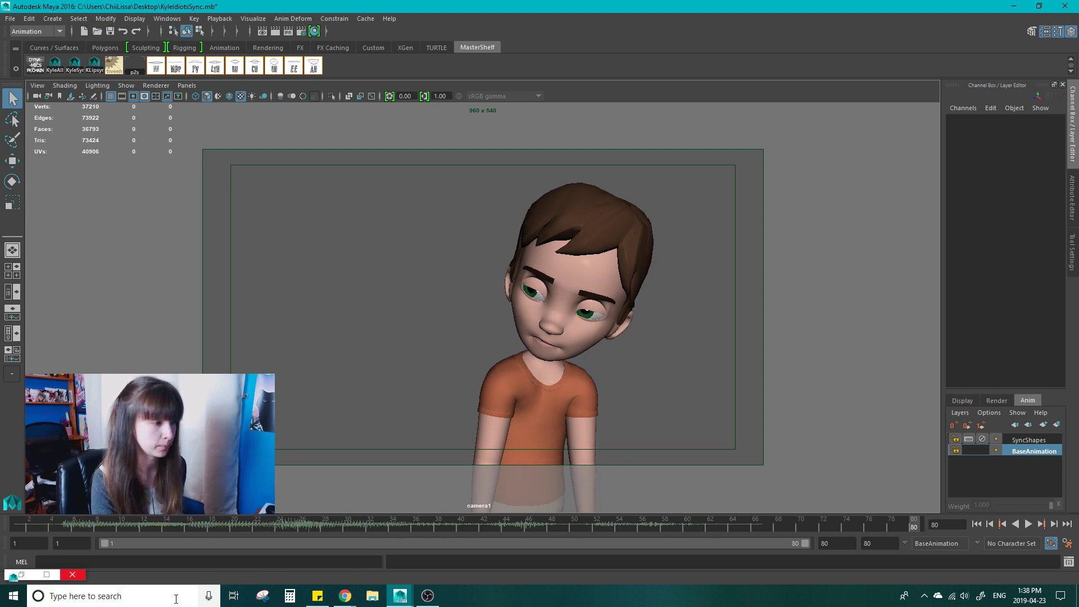
{"action": "key", "text": "alt+shift+v"}
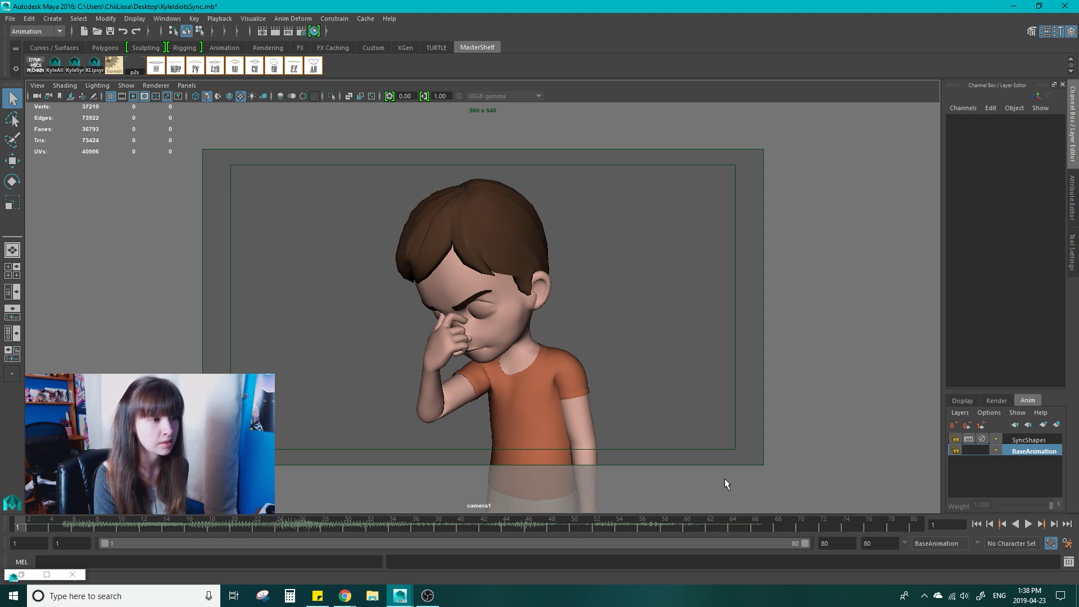
{"action": "left_click", "coordinate": [1020, 440]}
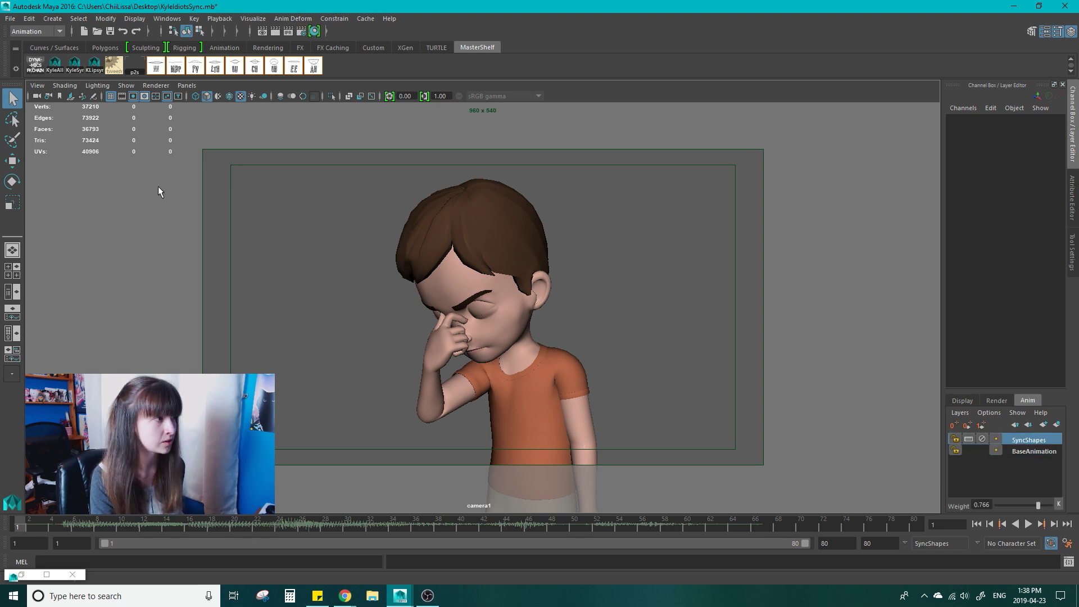
{"action": "left_click", "coordinate": [76, 68]}
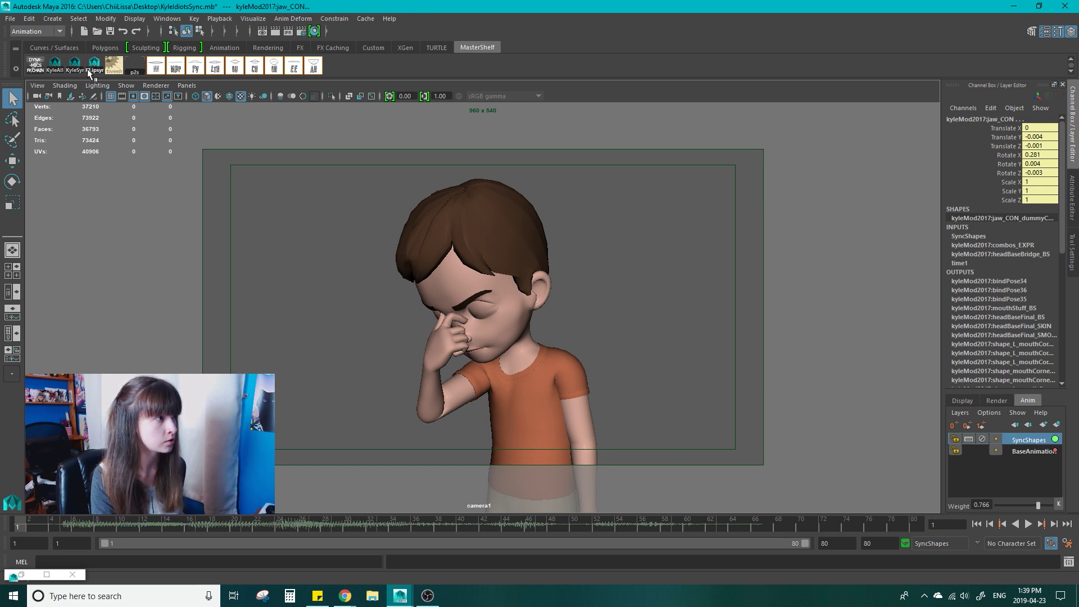
{"action": "left_click", "coordinate": [962, 413]}
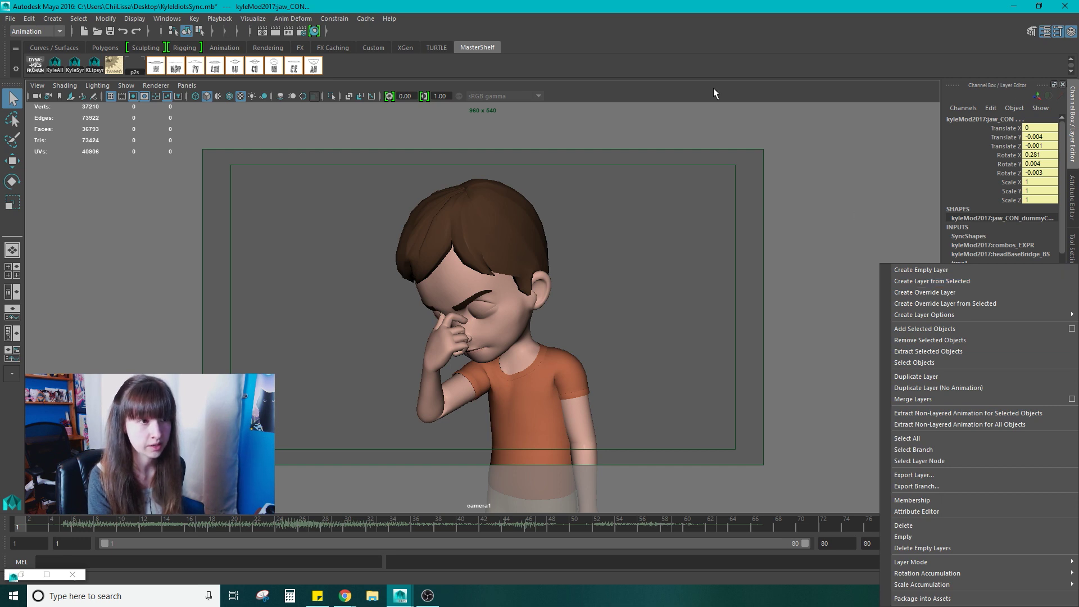
{"action": "left_click", "coordinate": [754, 123]}
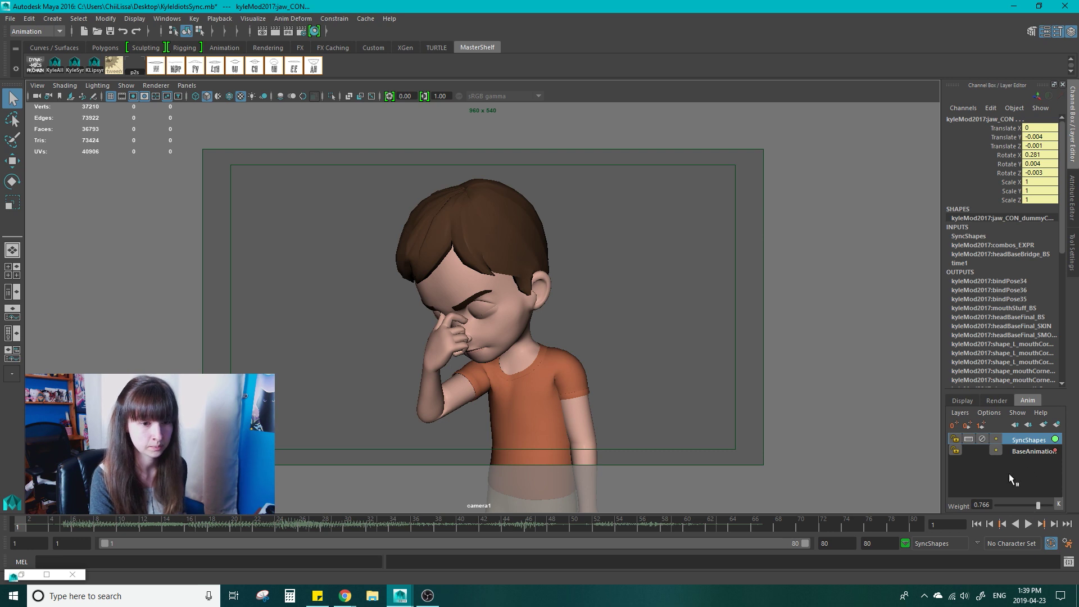
Step: Mute and lock the SyncShapes animation layer and play the shot back with only BaseAnimation active
{"action": "left_click", "coordinate": [983, 439]}
{"action": "left_click", "coordinate": [1028, 451]}
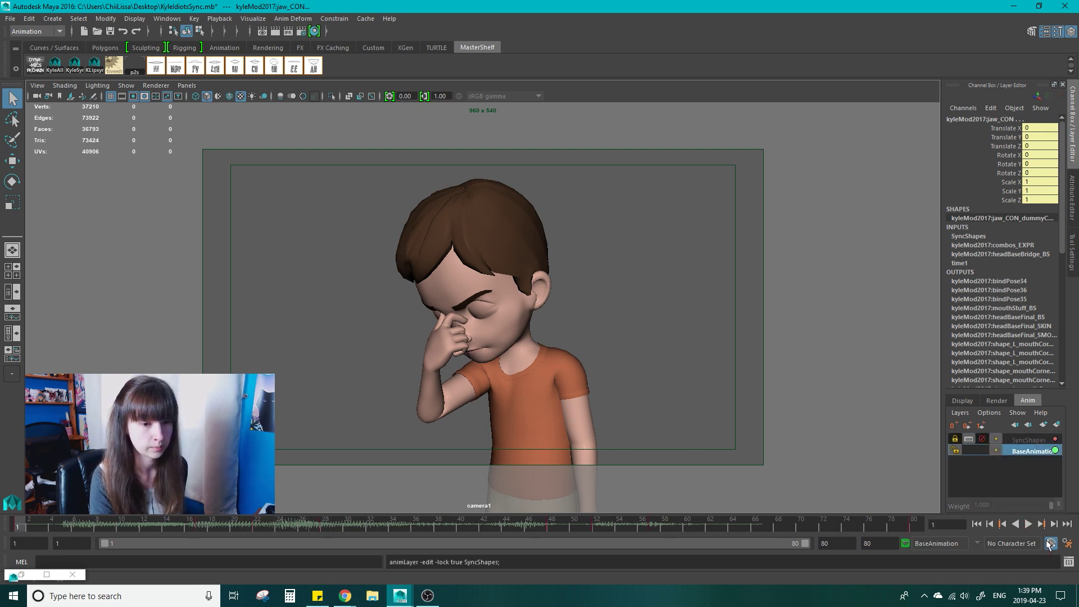
{"action": "left_click", "coordinate": [1029, 524]}
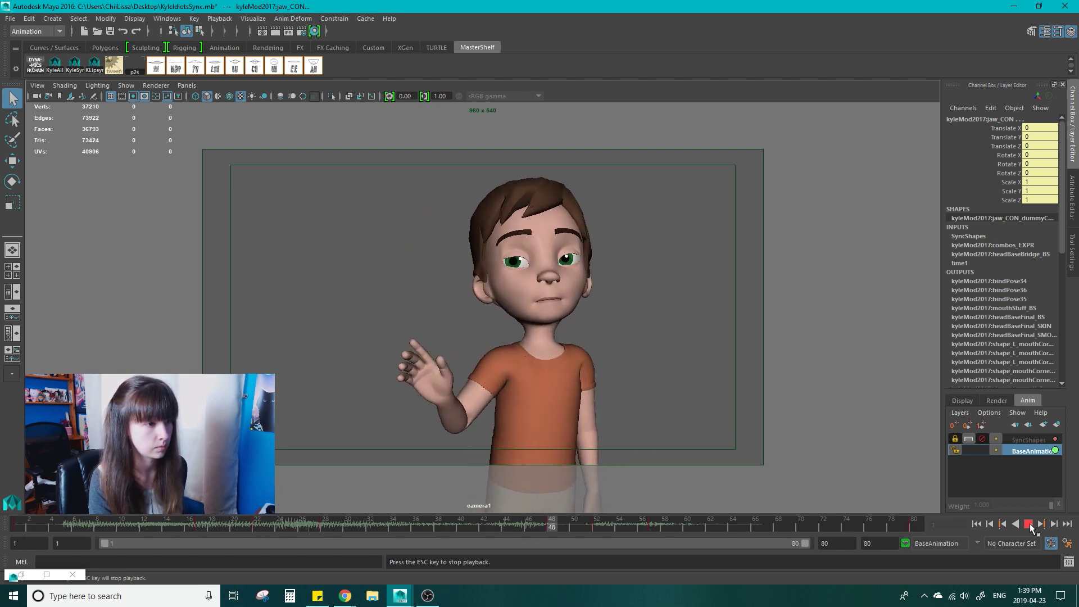
{"action": "left_click", "coordinate": [1029, 524]}
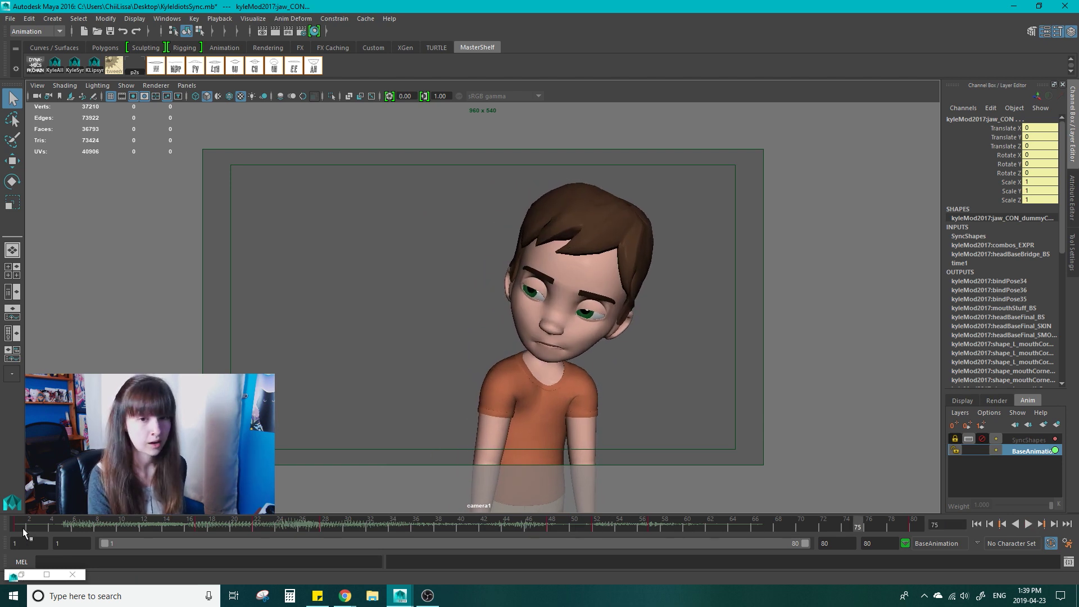
Step: Create a new animation layer from Kyle's selected lip sync controls and name it Lipsync
{"action": "left_click", "coordinate": [79, 64]}
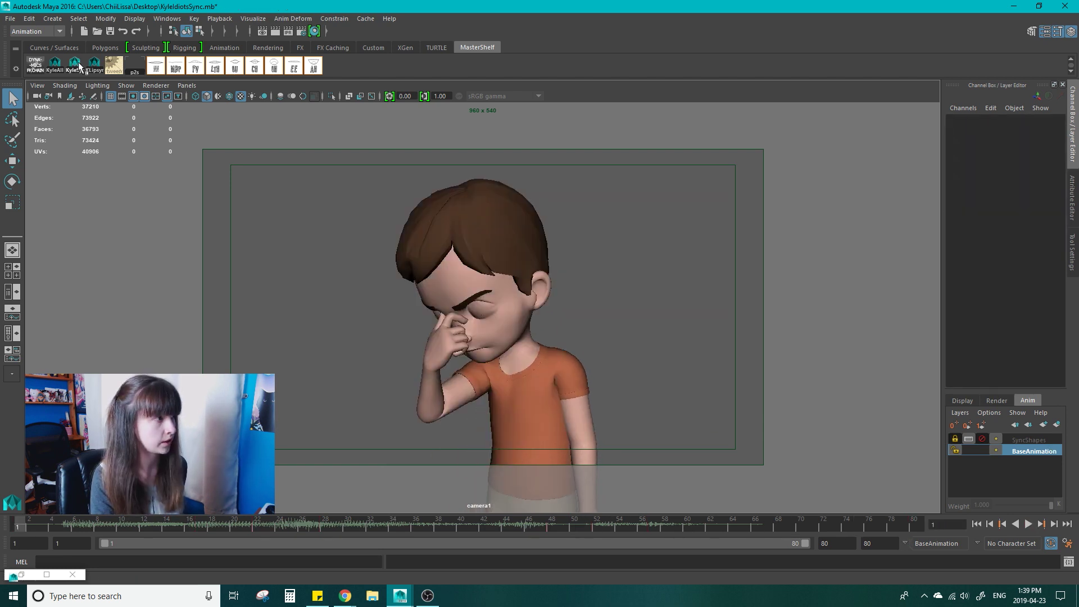
{"action": "left_click", "coordinate": [960, 413]}
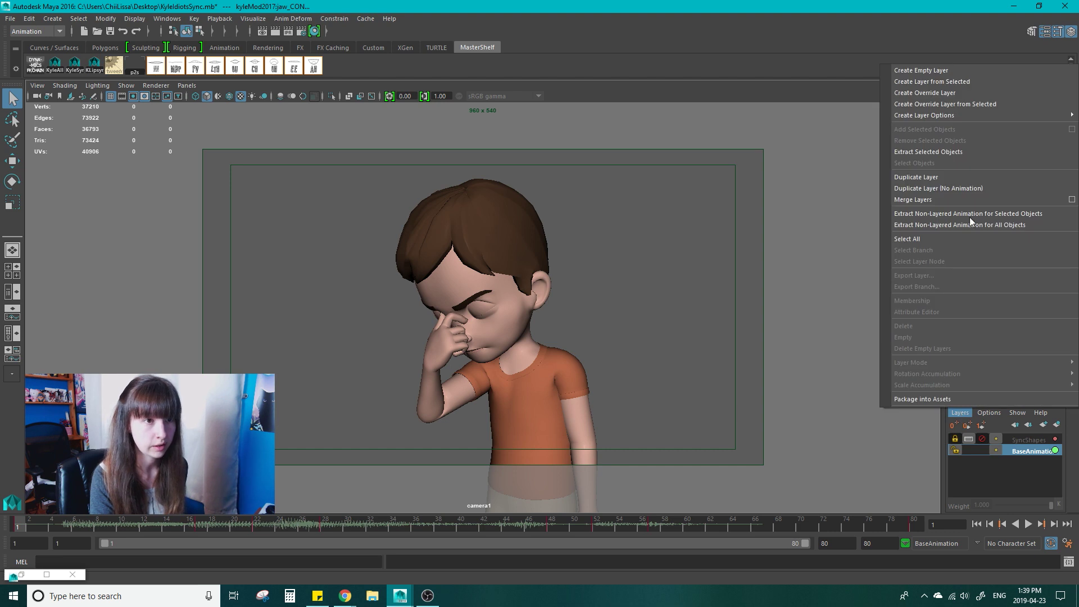
{"action": "left_click", "coordinate": [966, 83]}
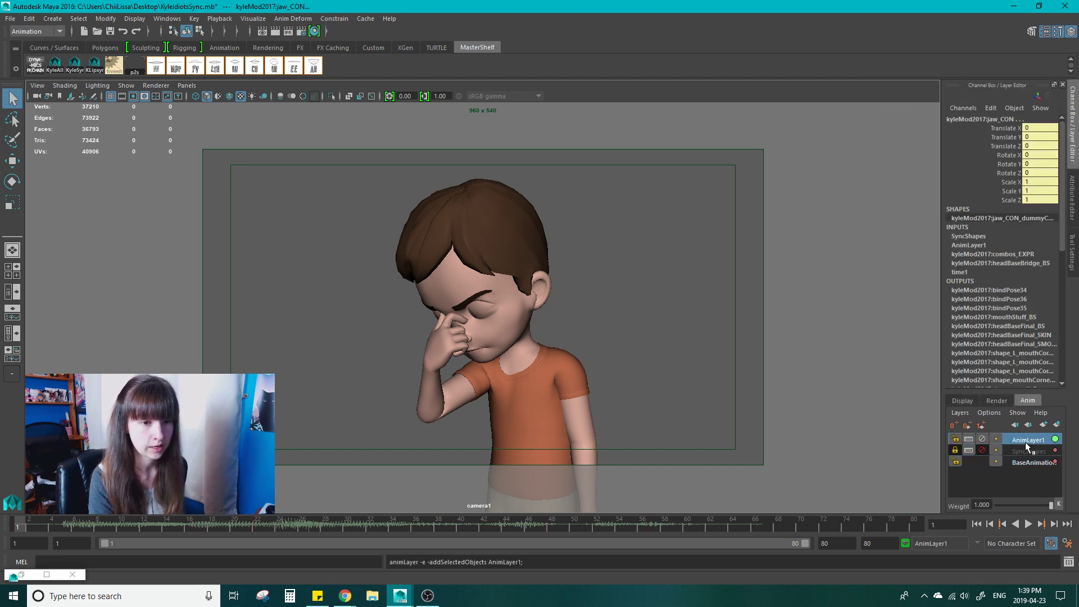
{"action": "double_click", "coordinate": [1029, 440]}
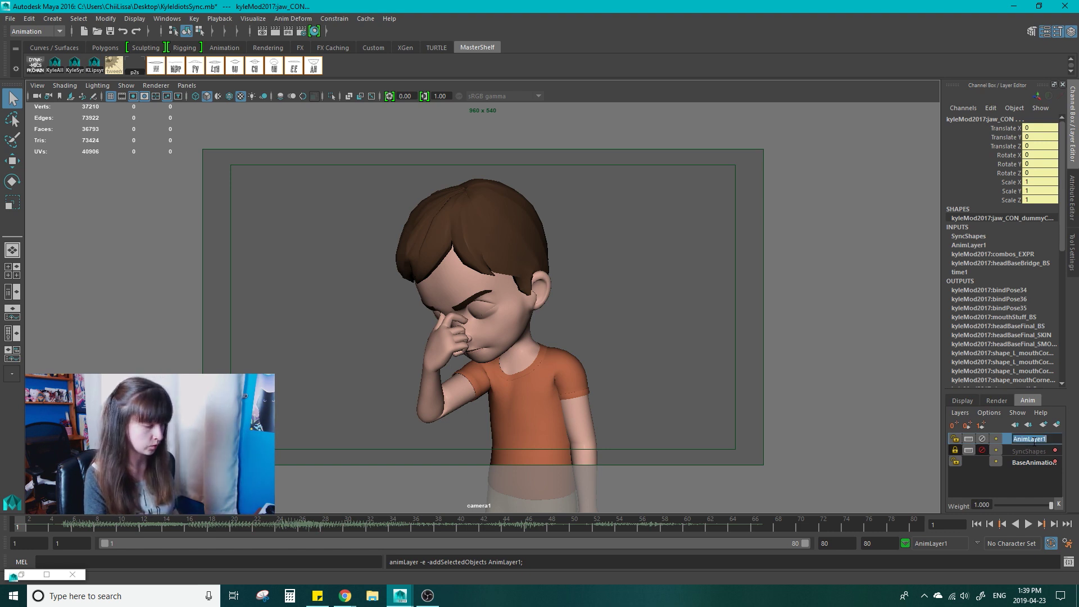
{"action": "type", "text": "Lipsync"}
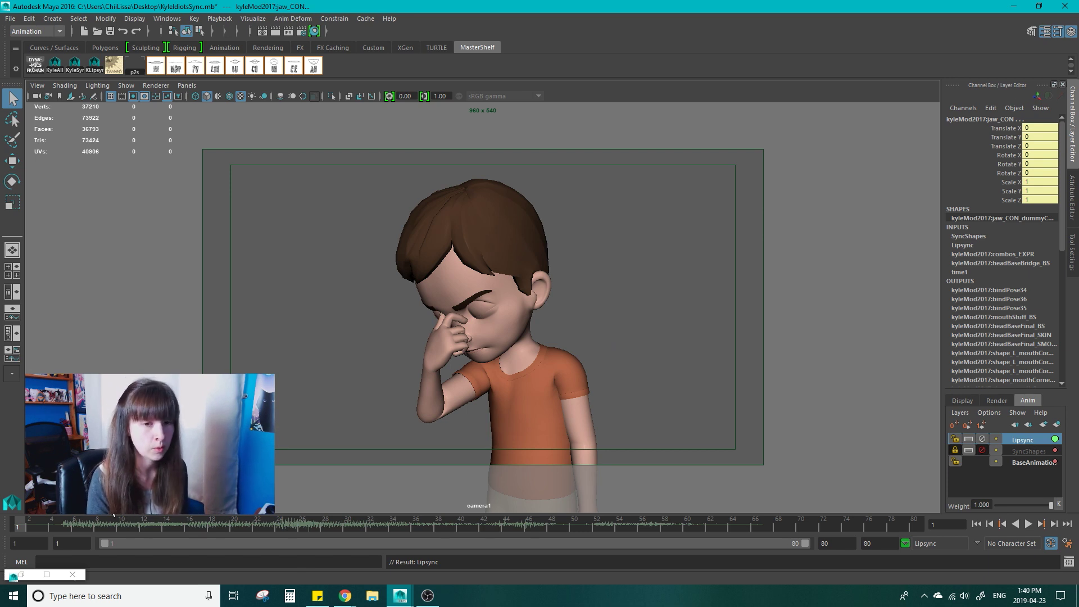
Step: Key the neutral mouth on all lip sync controls at frame 1, and play and scrub the opening frames to locate the first sound
{"action": "left_click", "coordinate": [76, 66]}
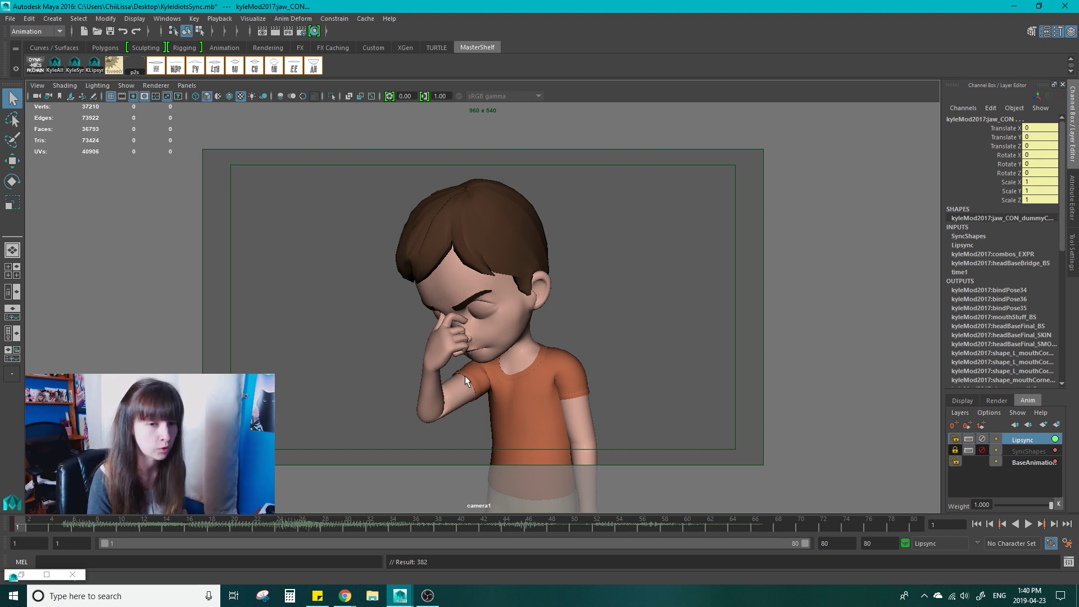
{"action": "left_click", "coordinate": [59, 524]}
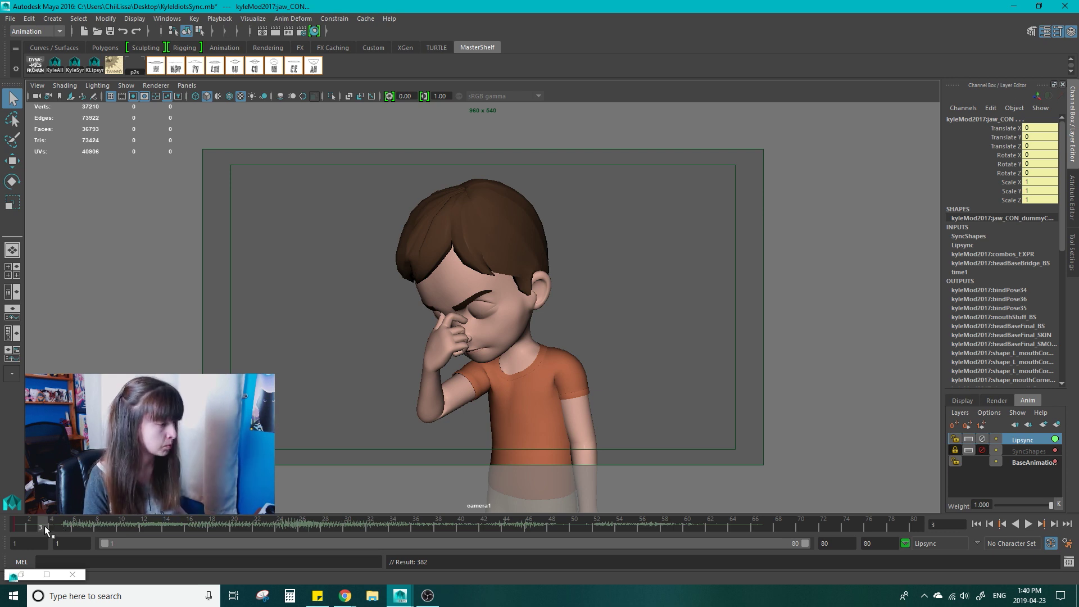
{"action": "left_click", "coordinate": [45, 525]}
{"action": "key", "text": "alt+shift+v"}
{"action": "key", "text": "alt+v"}
{"action": "mouse_move", "coordinate": [32, 525]}
{"action": "left_mouse_down", "text": "shift"}
{"action": "mouse_move", "coordinate": [64, 526]}
{"action": "mouse_move", "coordinate": [38, 527]}
{"action": "left_mouse_up", "text": "shift"}
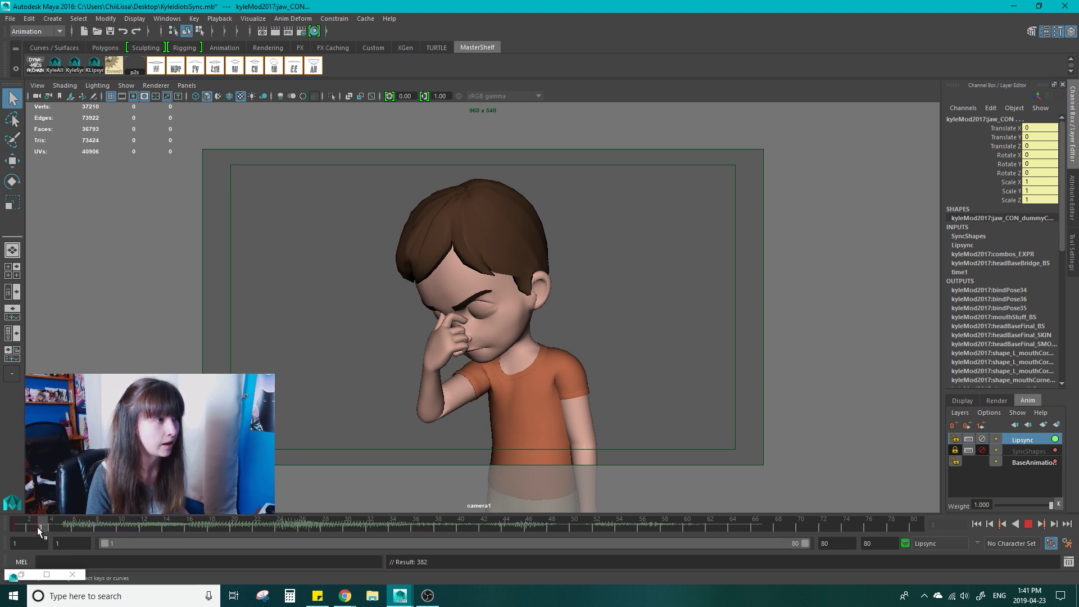
Step: Key the AH mouth shape at the first sound, EE at frame 8 and MBP at frame 10
{"action": "mouse_move", "coordinate": [37, 527]}
{"action": "left_mouse_down"}
{"action": "mouse_move", "coordinate": [79, 526]}
{"action": "mouse_move", "coordinate": [63, 527]}
{"action": "left_mouse_up"}
{"action": "left_click", "coordinate": [315, 66]}
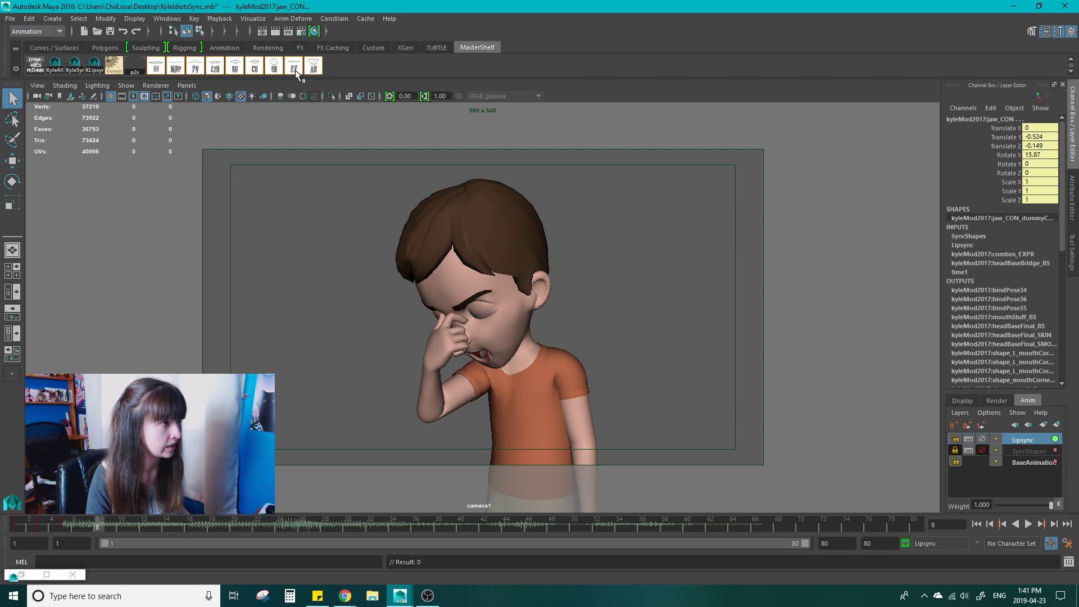
{"action": "left_click", "coordinate": [295, 69]}
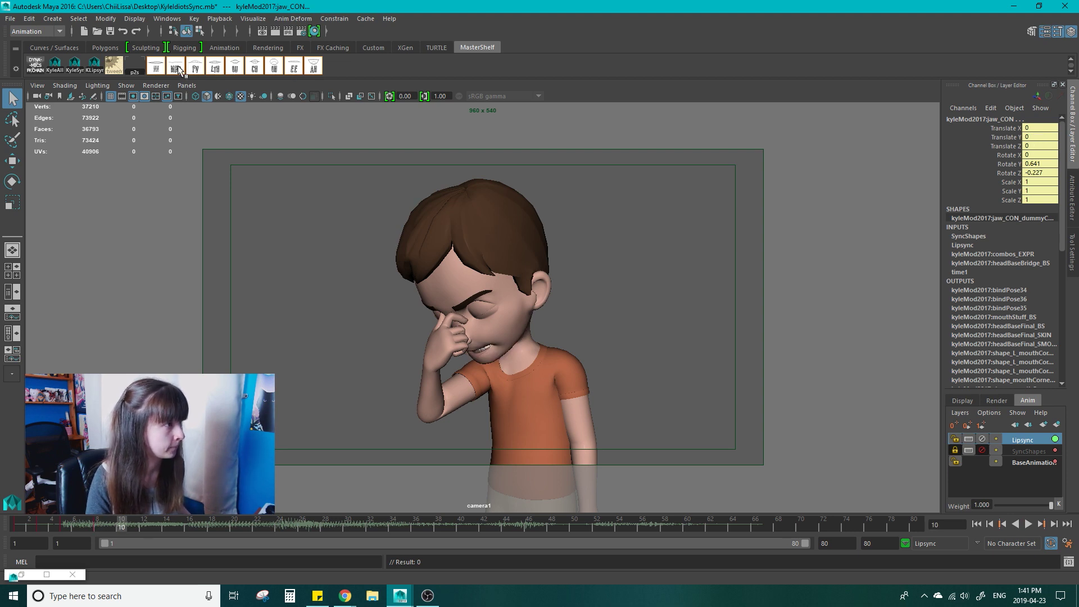
{"action": "left_click_drag", "start_coordinate": [76, 527], "coordinate": [65, 530]}
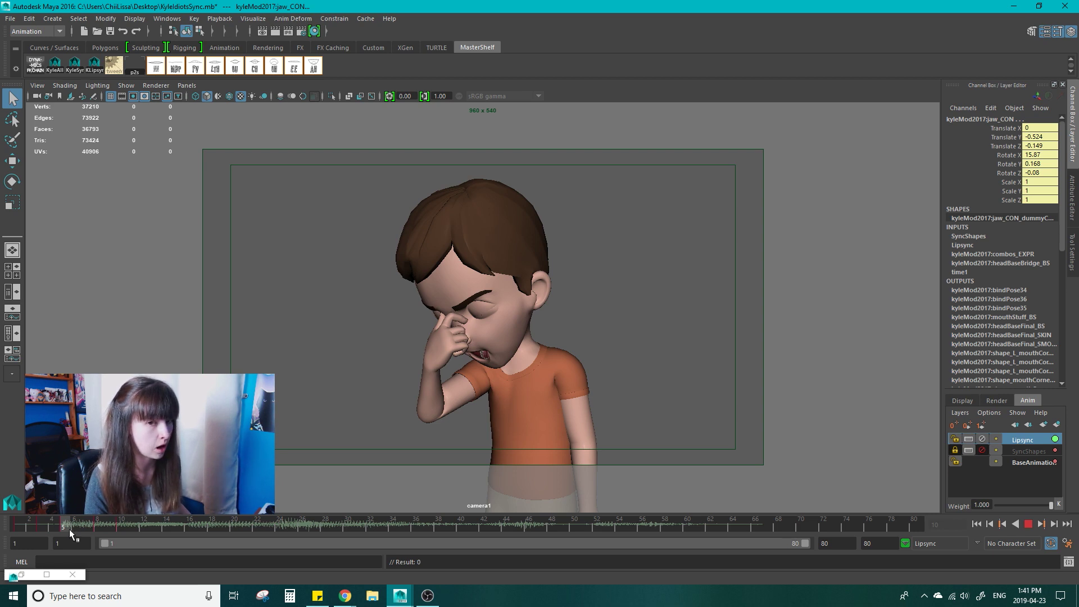
{"action": "left_click_drag", "start_coordinate": [72, 528], "coordinate": [144, 522]}
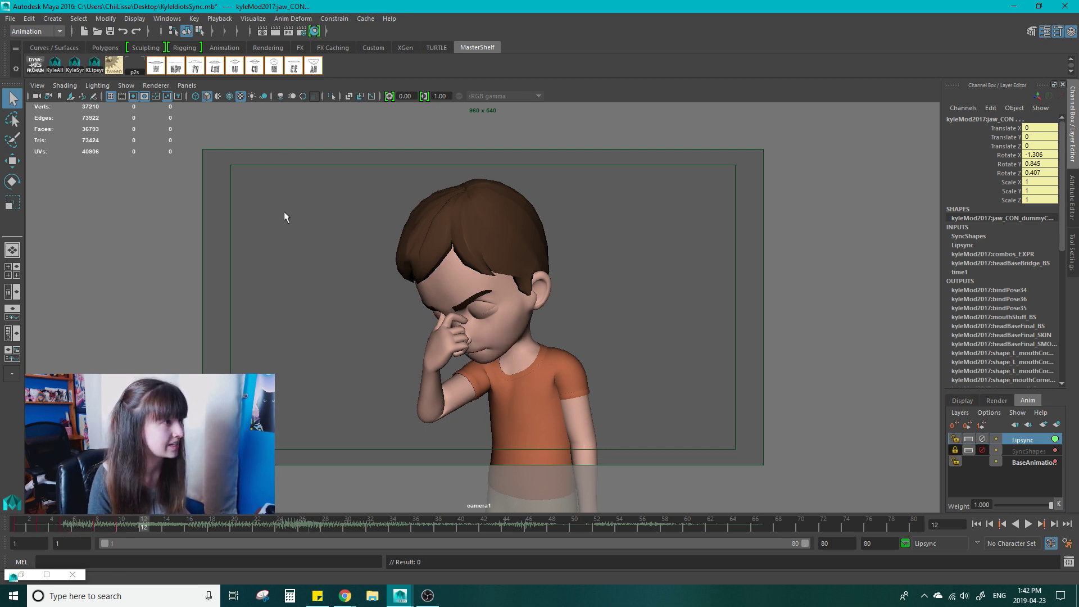
Step: Key the CH mouth shape at frame 12 and the first saved shape at frame 14, softening frame 12 with the in-between pose from frame 13
{"action": "left_click", "coordinate": [154, 67]}
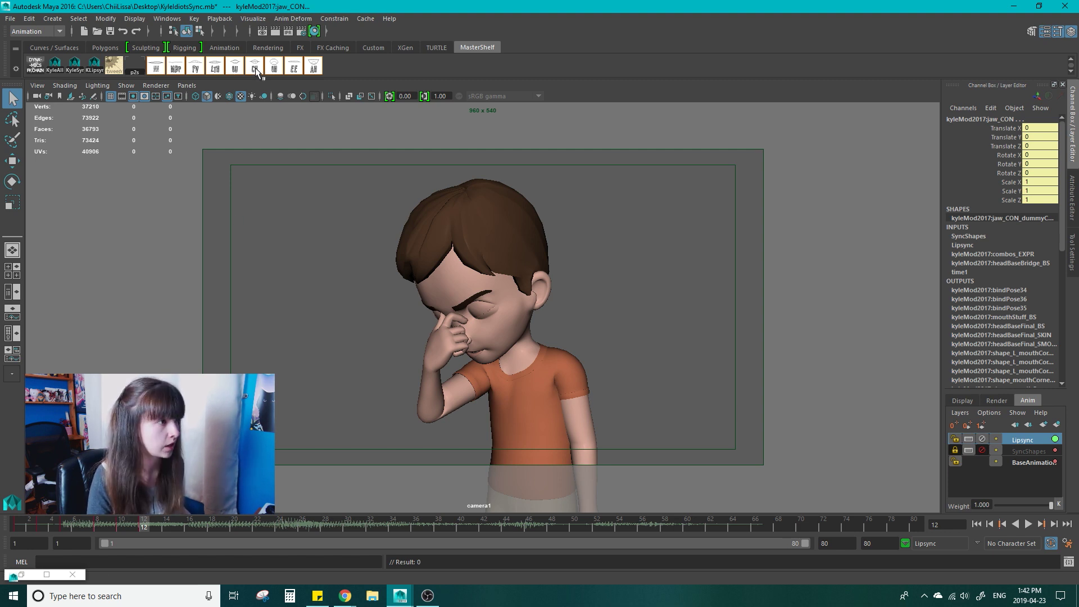
{"action": "left_click", "coordinate": [165, 524]}
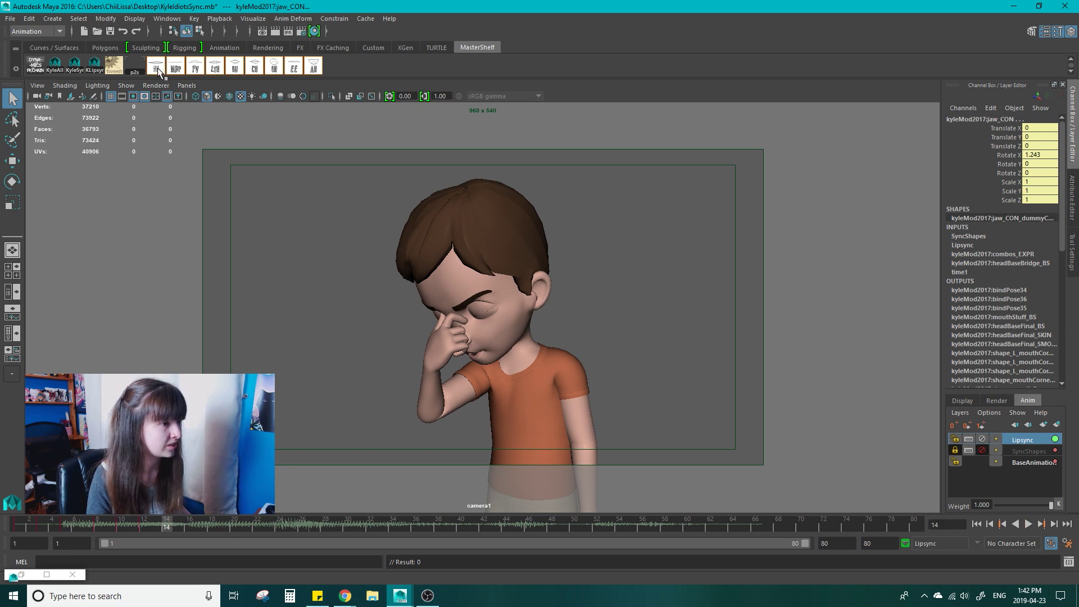
{"action": "mouse_move", "coordinate": [138, 529]}
{"action": "left_mouse_down"}
{"action": "mouse_move", "coordinate": [170, 531]}
{"action": "mouse_move", "coordinate": [155, 531]}
{"action": "left_mouse_up"}
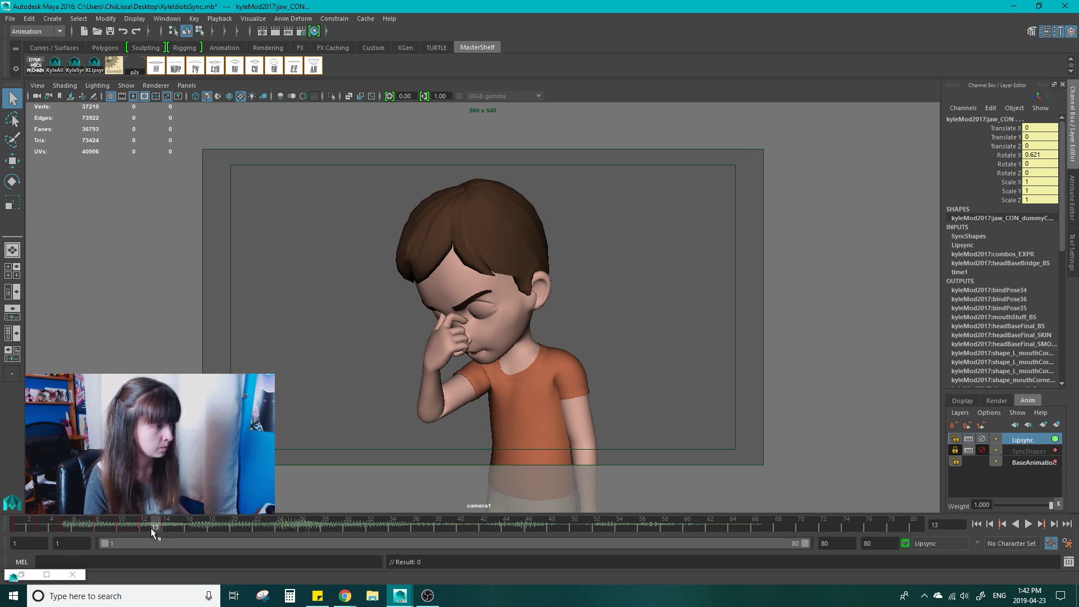
{"action": "left_click", "coordinate": [147, 528]}
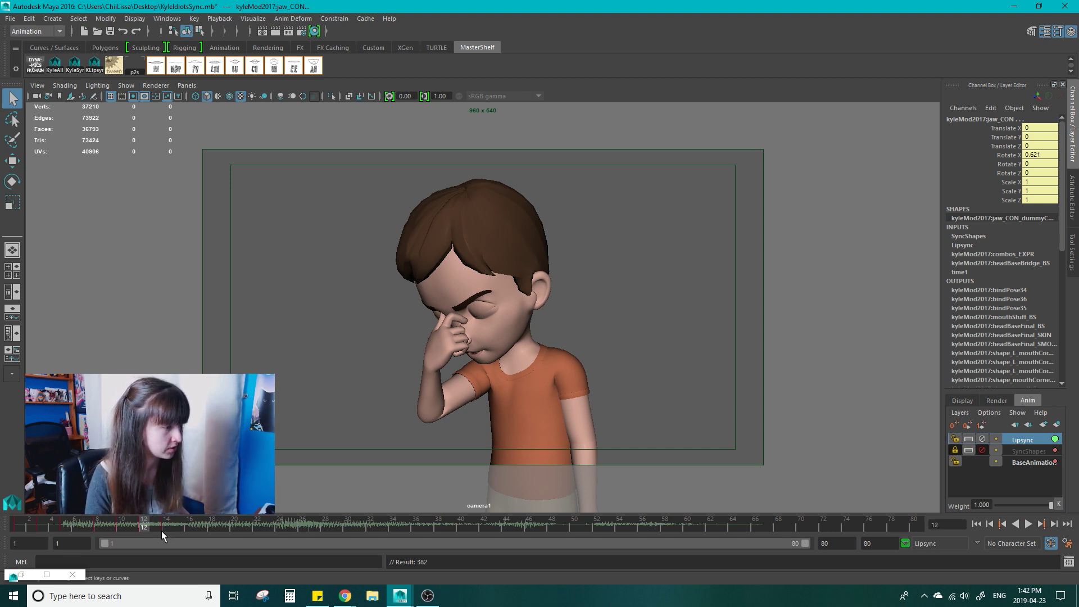
Step: Replace the mouth shape at frame 14 with EE and key the CH shape at frame 16
{"action": "left_click", "coordinate": [166, 529]}
{"action": "right_click", "coordinate": [166, 528]}
{"action": "left_click", "coordinate": [215, 332]}
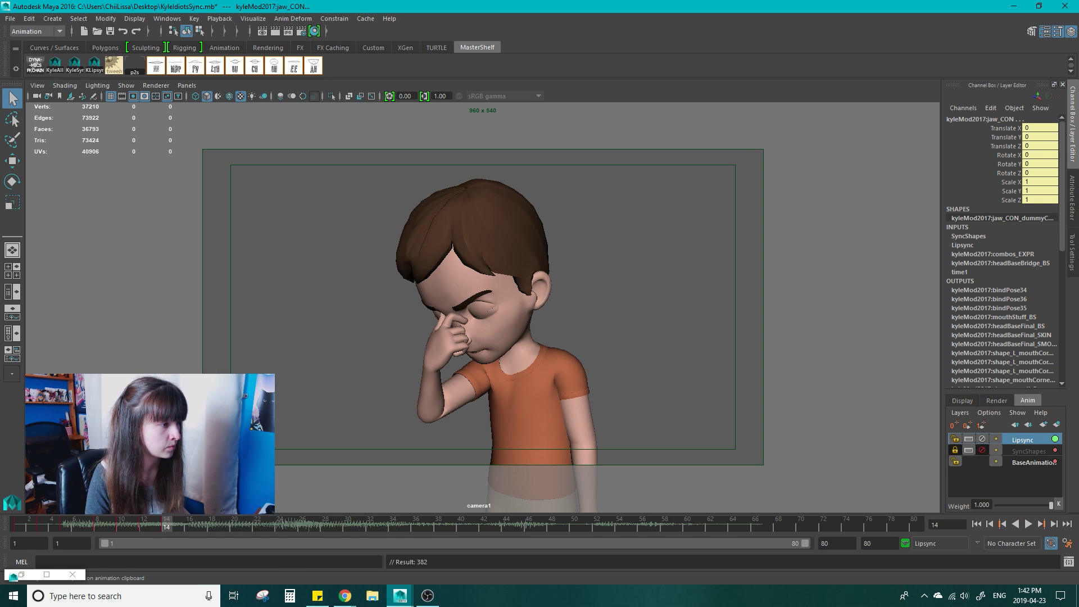
{"action": "left_click", "coordinate": [171, 528]}
{"action": "key", "text": "."}
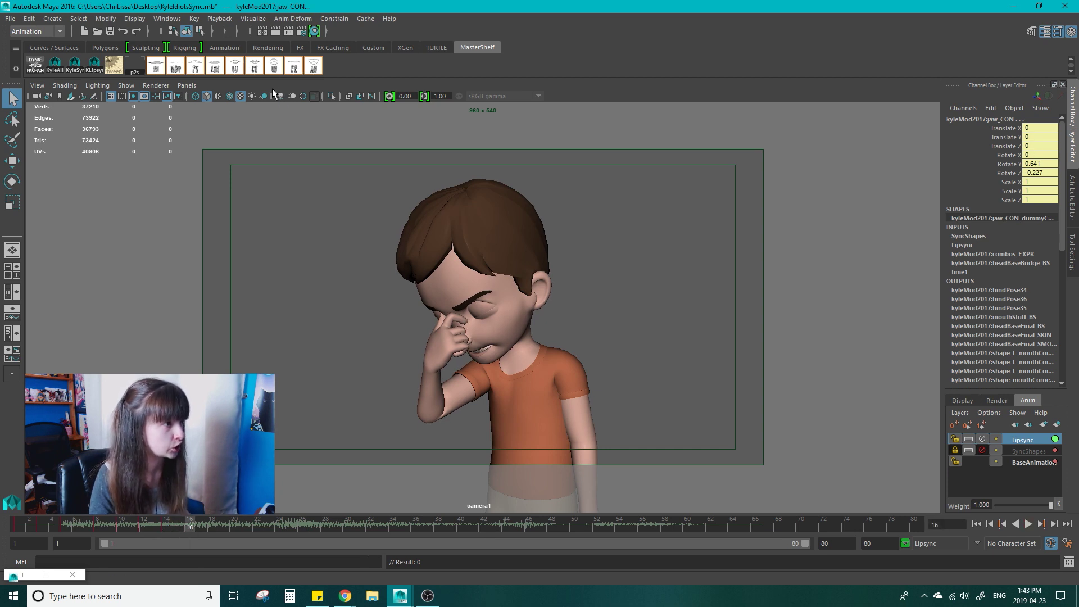
{"action": "left_click", "coordinate": [255, 67]}
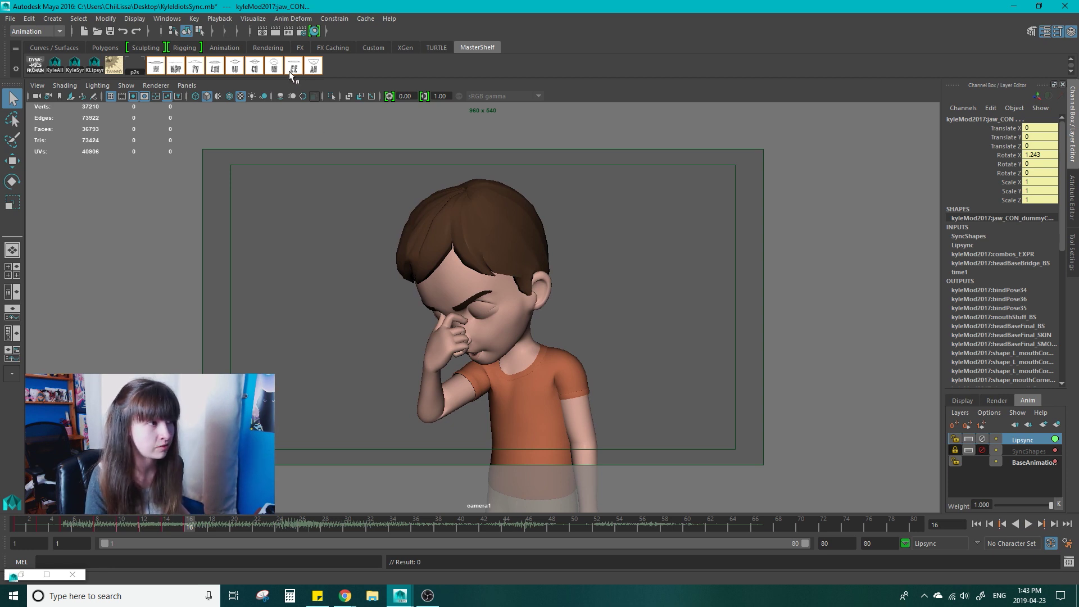
Step: Soften the EE shape at frame 14 by keying the in-between pose from frame 15 onto it
{"action": "left_click", "coordinate": [167, 525]}
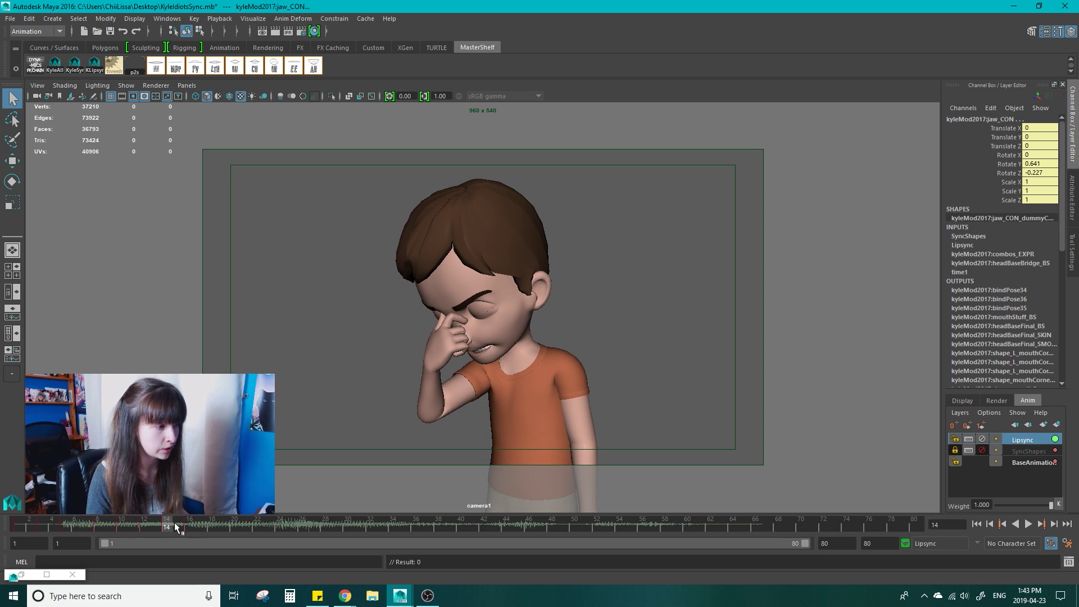
{"action": "left_click", "coordinate": [179, 521]}
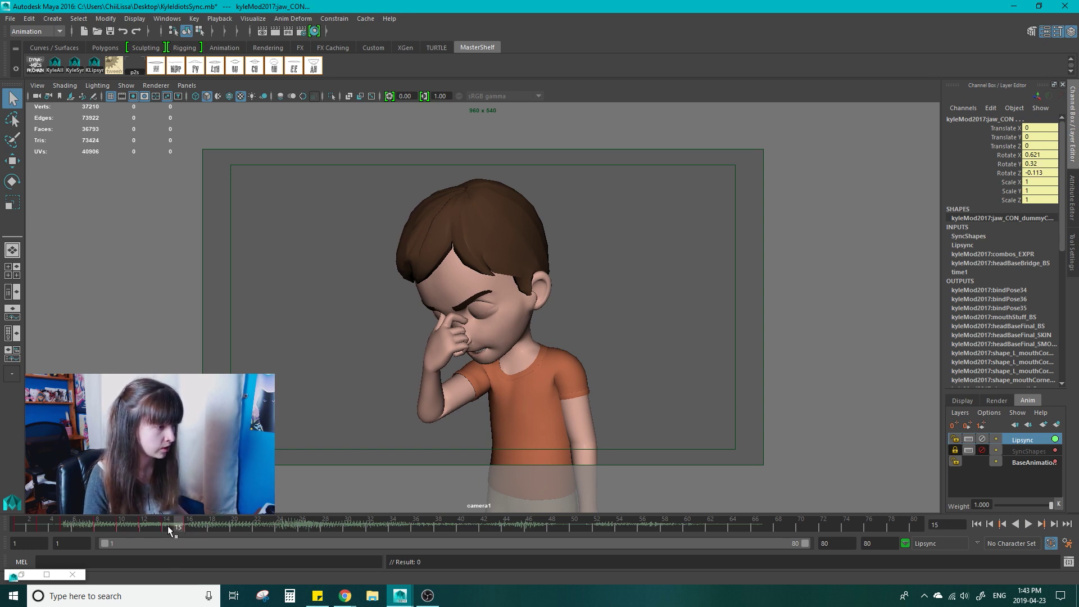
{"action": "left_click", "coordinate": [167, 525]}
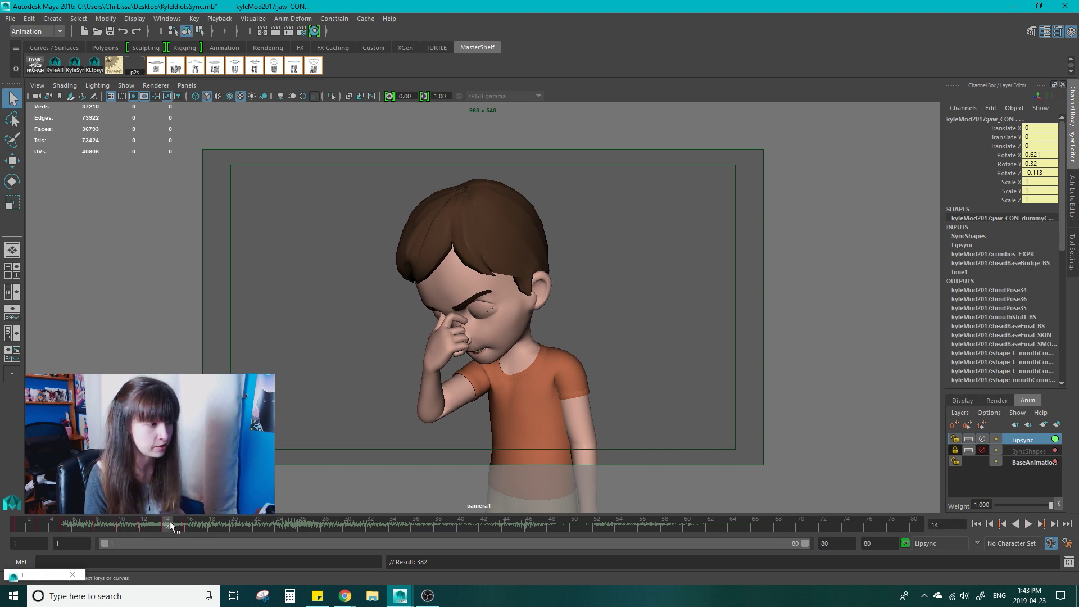
Step: Key a softened mouth pose at frame 16 while playing and scrubbing the lip sync between about frames 10 and 25
{"action": "key", "text": "alt+v"}
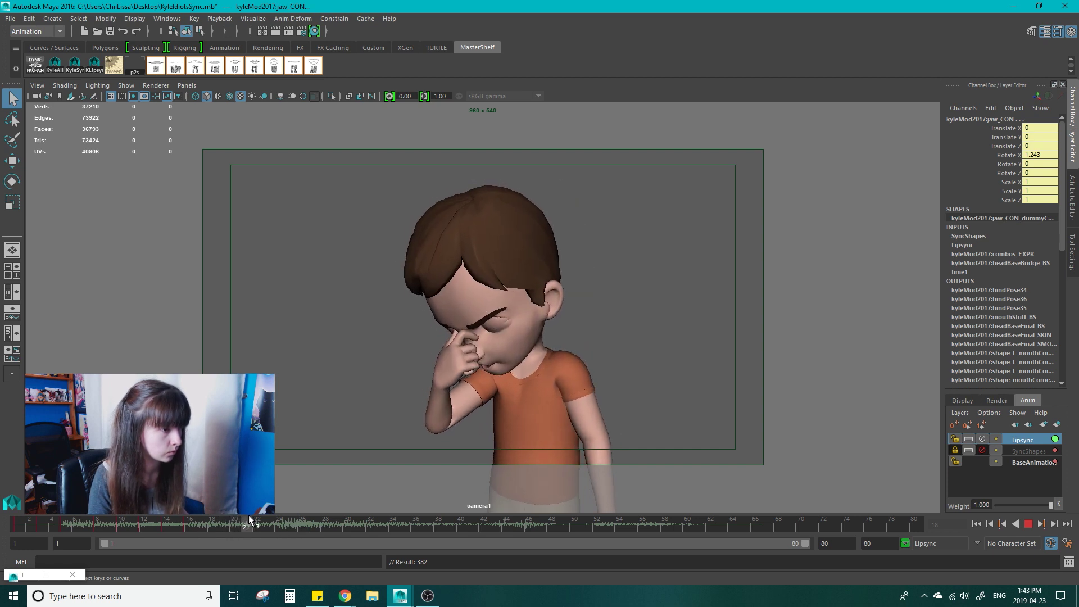
{"action": "left_click", "coordinate": [259, 525]}
{"action": "left_click", "coordinate": [115, 520]}
{"action": "key", "text": "alt+v"}
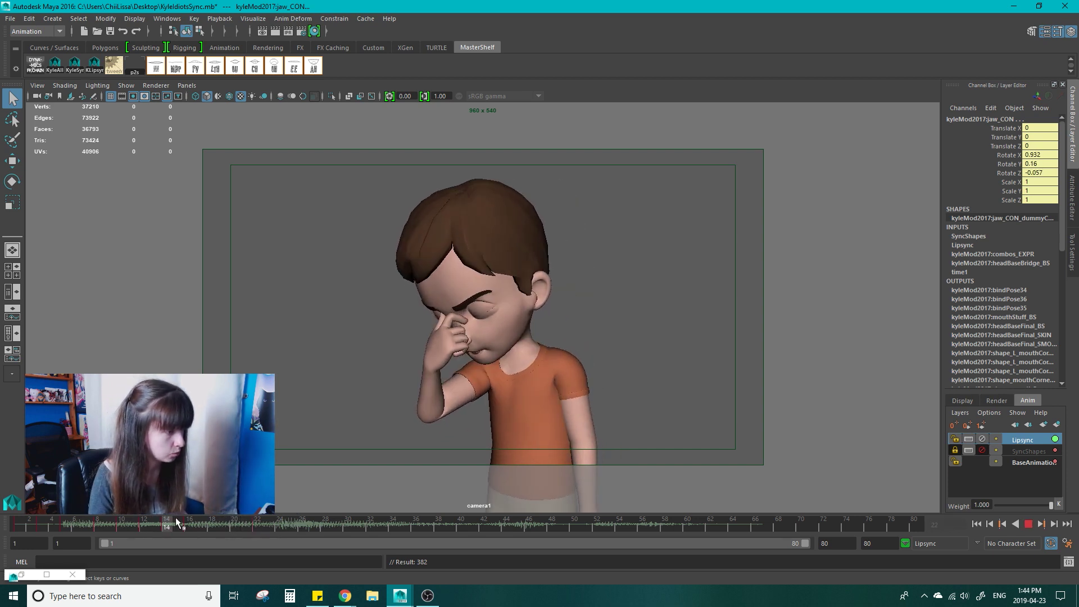
{"action": "left_click_drag", "start_coordinate": [191, 525], "coordinate": [178, 524]}
{"action": "left_click", "coordinate": [188, 524]}
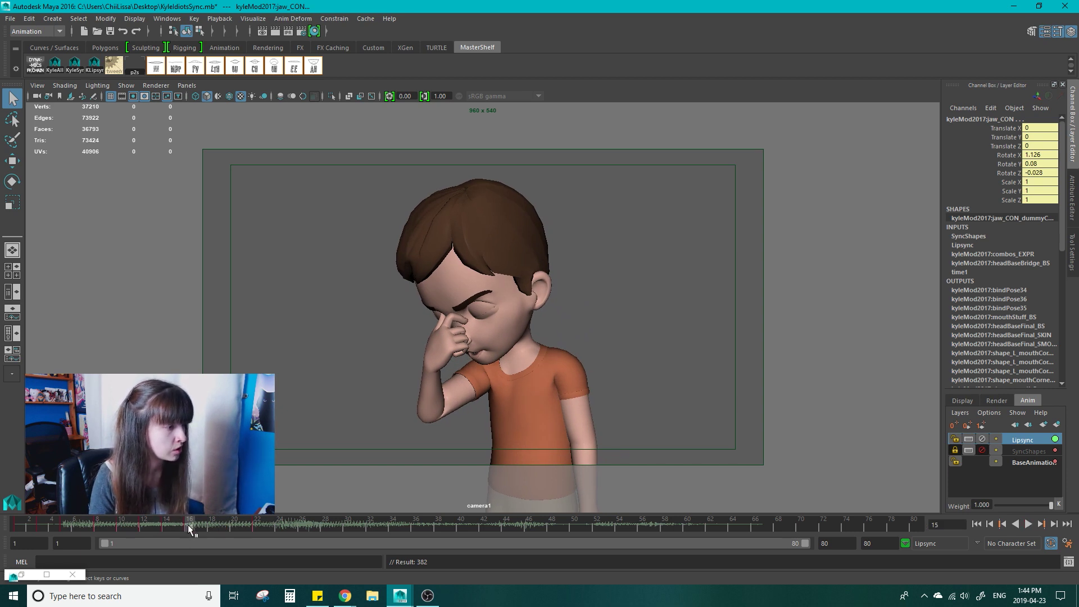
{"action": "left_click", "coordinate": [143, 528]}
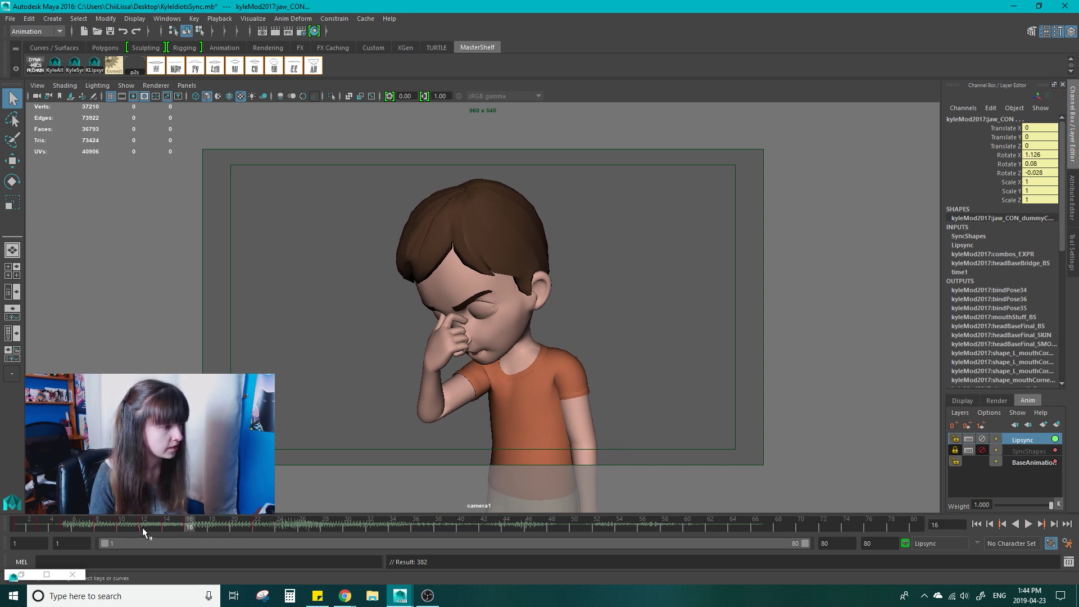
{"action": "key", "text": "alt+v"}
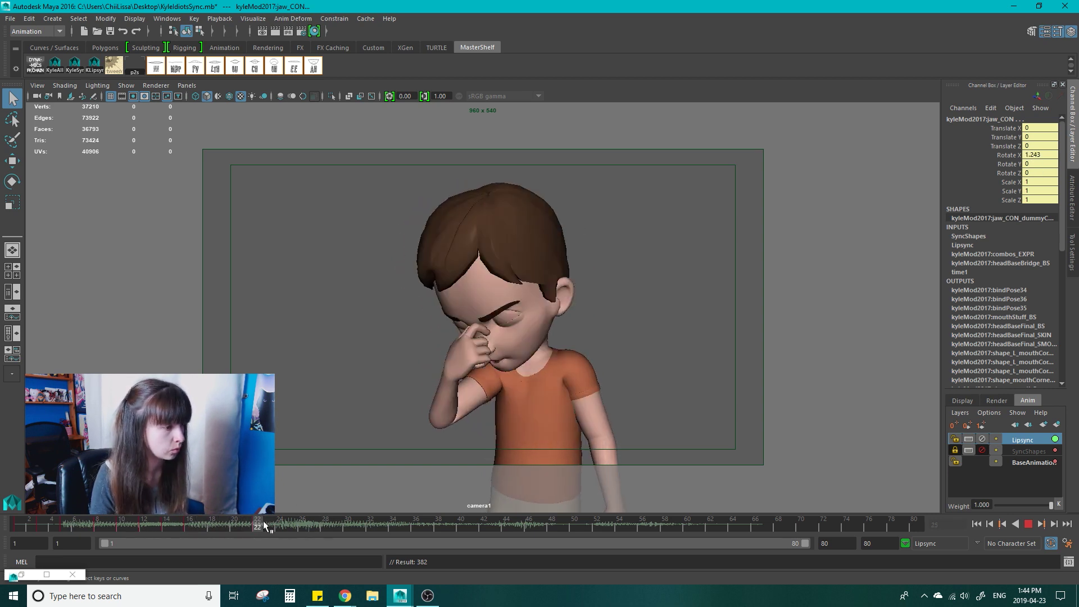
{"action": "key", "text": "Escape"}
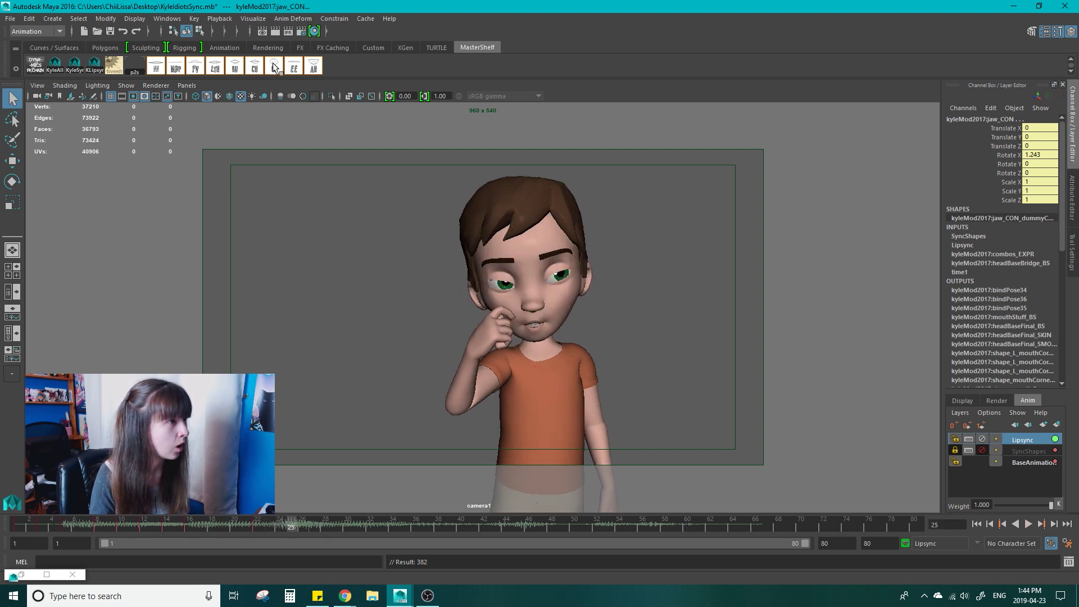
Step: Key the EE mouth shape at frame 36 and soften it with a neighbouring in-between pose
{"action": "mouse_move", "coordinate": [234, 523]}
{"action": "left_mouse_down"}
{"action": "mouse_move", "coordinate": [342, 517]}
{"action": "mouse_move", "coordinate": [246, 535]}
{"action": "mouse_move", "coordinate": [343, 525]}
{"action": "mouse_move", "coordinate": [228, 545]}
{"action": "mouse_move", "coordinate": [372, 522]}
{"action": "mouse_move", "coordinate": [264, 520]}
{"action": "mouse_move", "coordinate": [441, 530]}
{"action": "mouse_move", "coordinate": [390, 525]}
{"action": "left_mouse_up"}
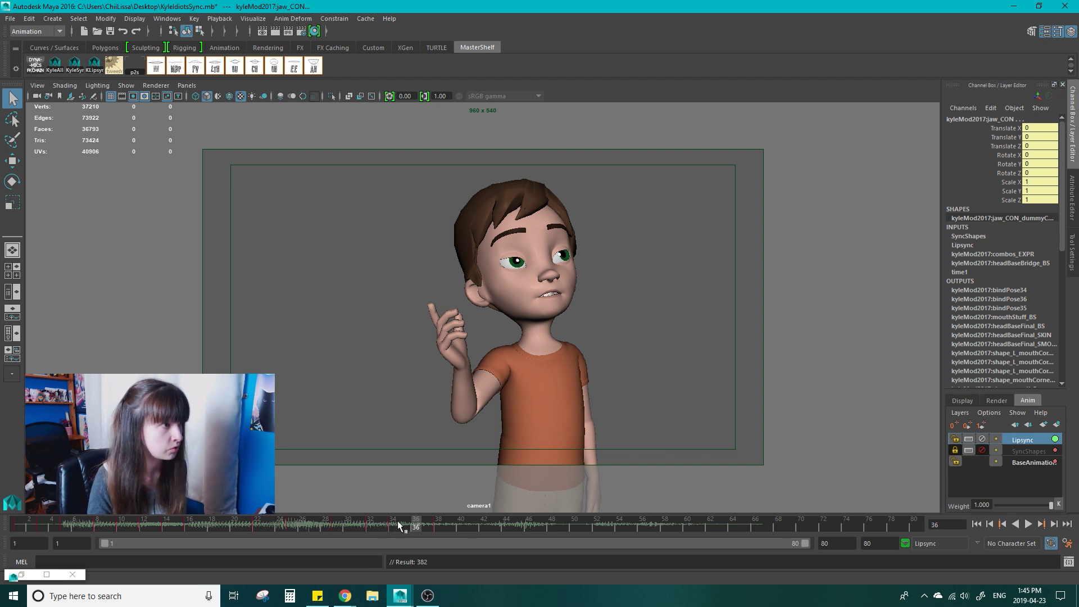
{"action": "left_click", "coordinate": [301, 68]}
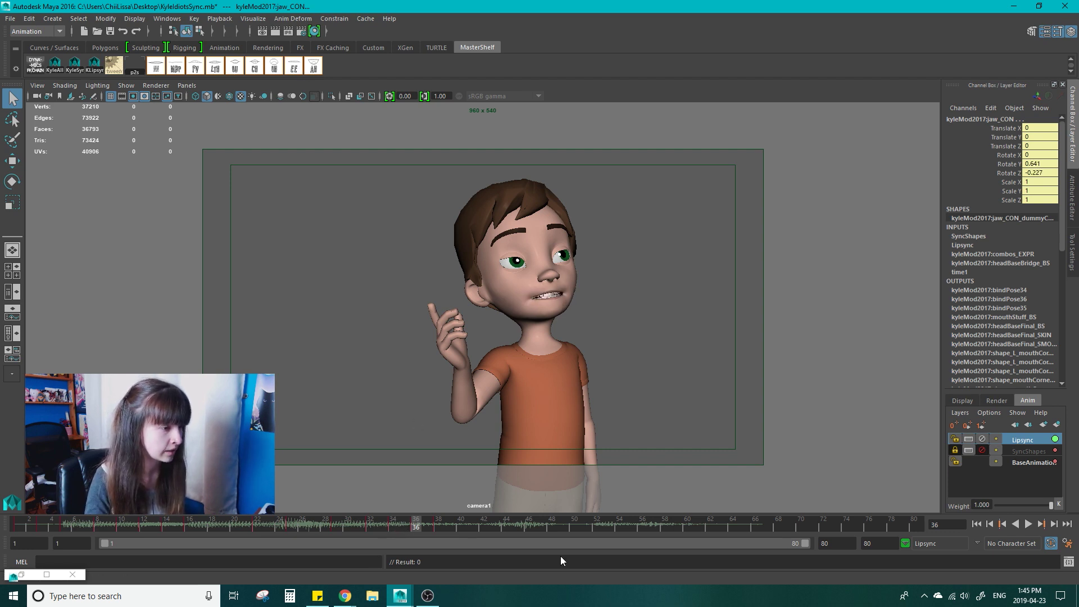
{"action": "mouse_move", "coordinate": [420, 529]}
{"action": "left_mouse_down"}
{"action": "mouse_move", "coordinate": [404, 530]}
{"action": "mouse_move", "coordinate": [417, 528]}
{"action": "left_mouse_up"}
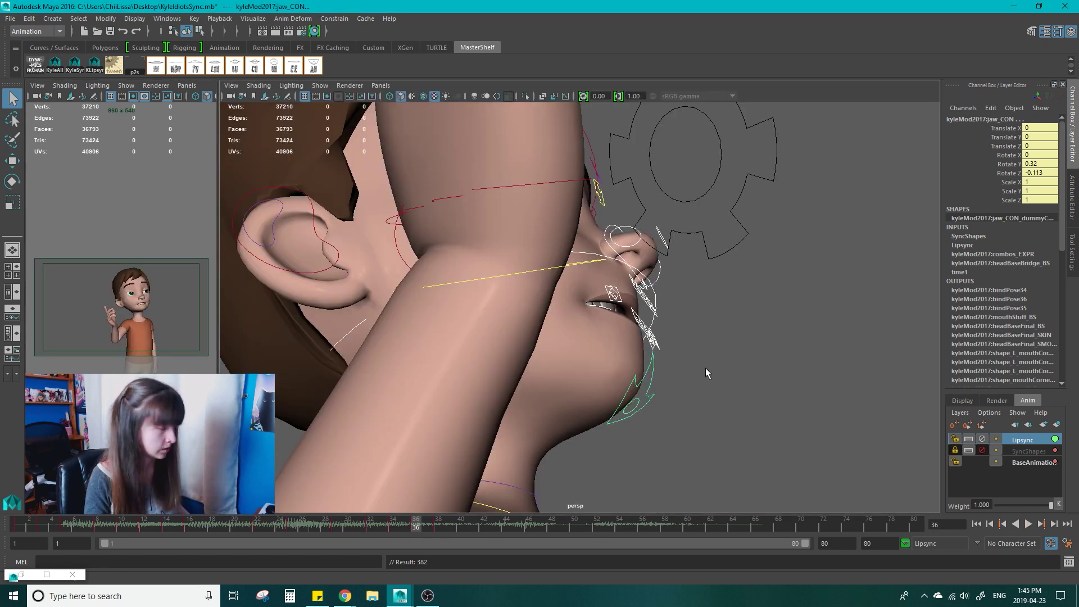
Step: Select only the jaw control with the Rotate tool in a close-up perspective view, and play the shot back from the camera
{"action": "left_click_drag", "start_coordinate": [706, 368], "coordinate": [606, 312], "text": "alt"}
{"action": "key", "text": "e"}
{"action": "key", "text": "alt+v"}
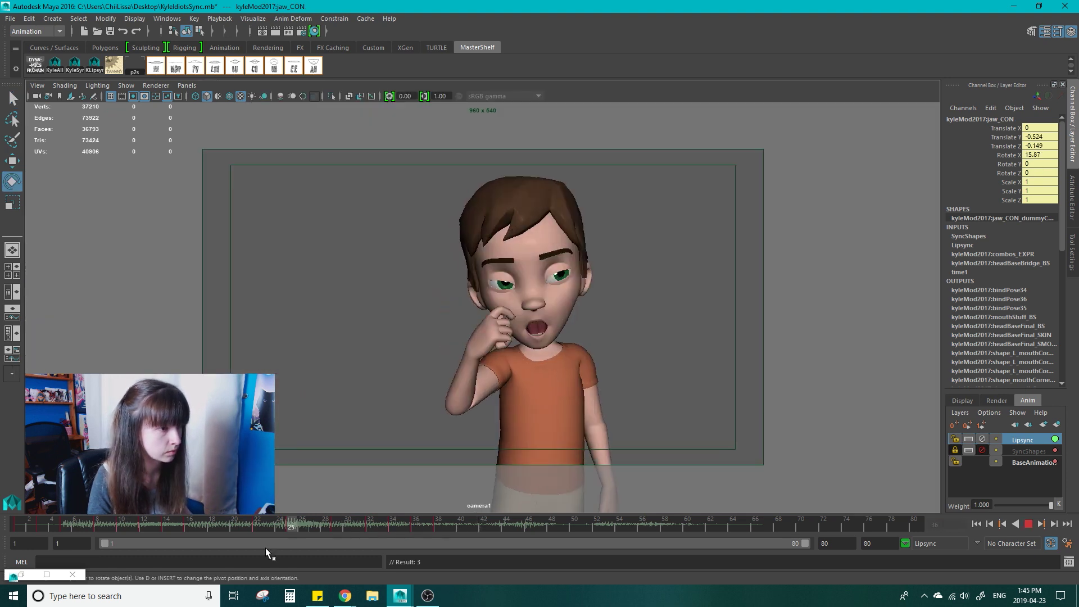
{"action": "key", "text": "alt+v"}
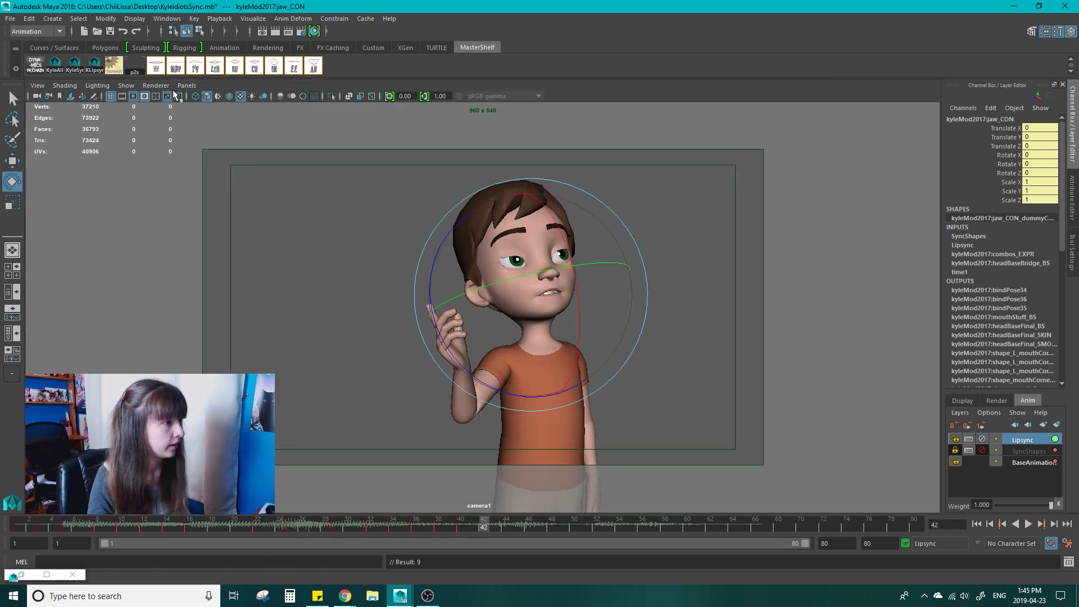
Step: Key the MBP mouth shape at frame 42 and the AH shape at frame 45
{"action": "left_click", "coordinate": [481, 521]}
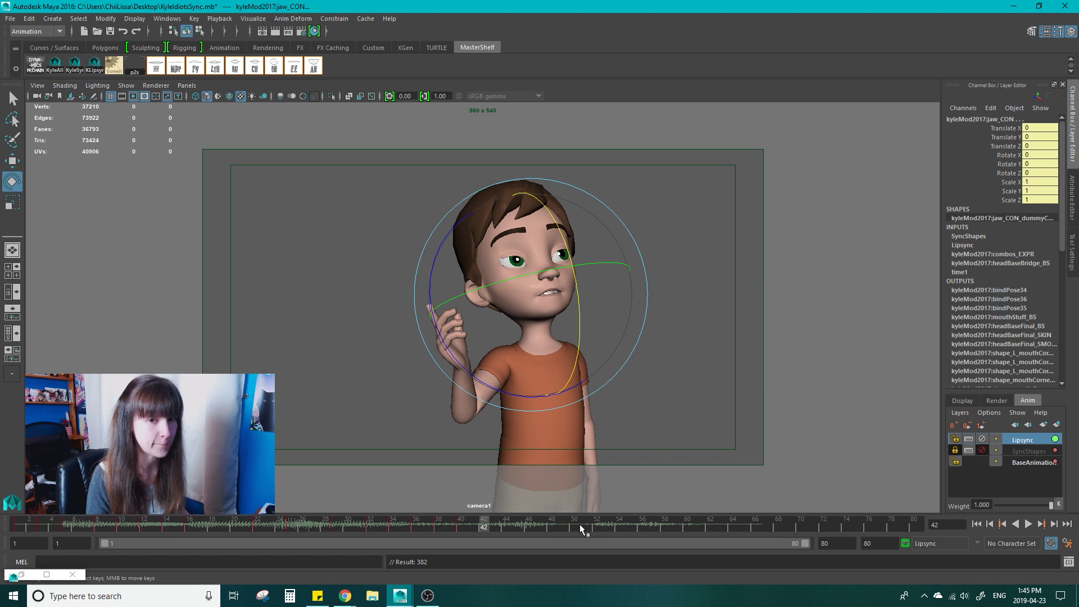
{"action": "left_click", "coordinate": [174, 68]}
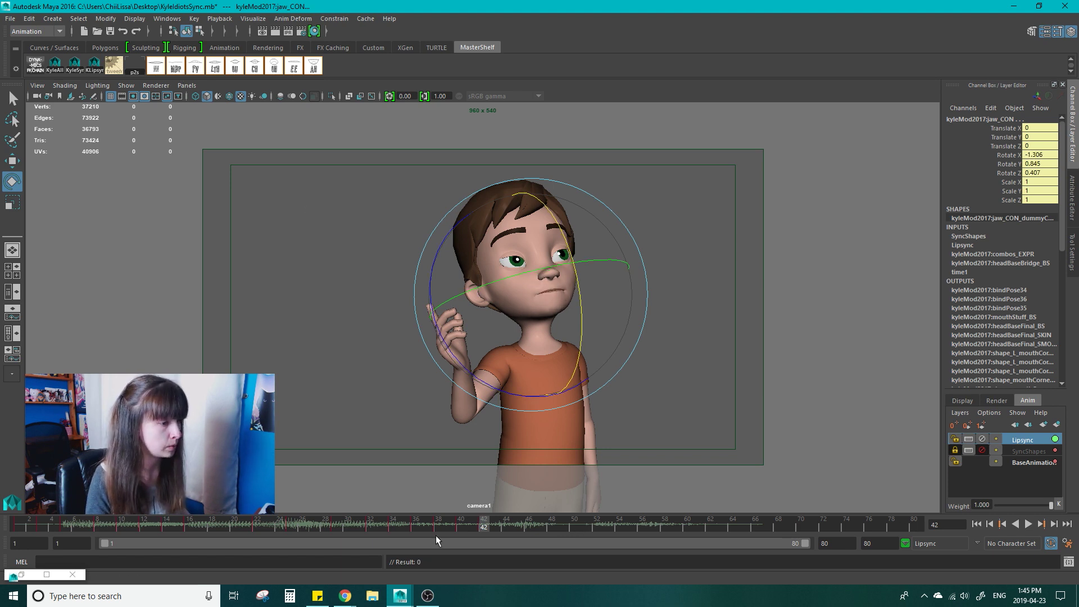
{"action": "left_click", "coordinate": [494, 527]}
{"action": "left_click", "coordinate": [518, 527]}
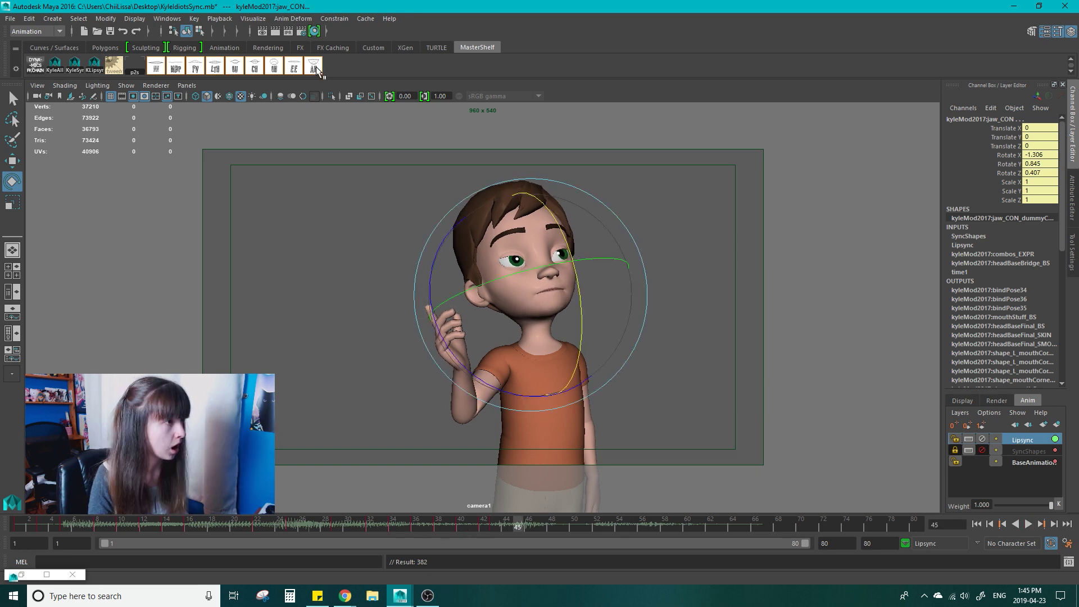
{"action": "left_click", "coordinate": [313, 66]}
Step: Key the EE mouth shape at frame 48 and soften the AH shape at frame 45 with the in-between pose from frame 46
{"action": "left_click", "coordinate": [548, 527]}
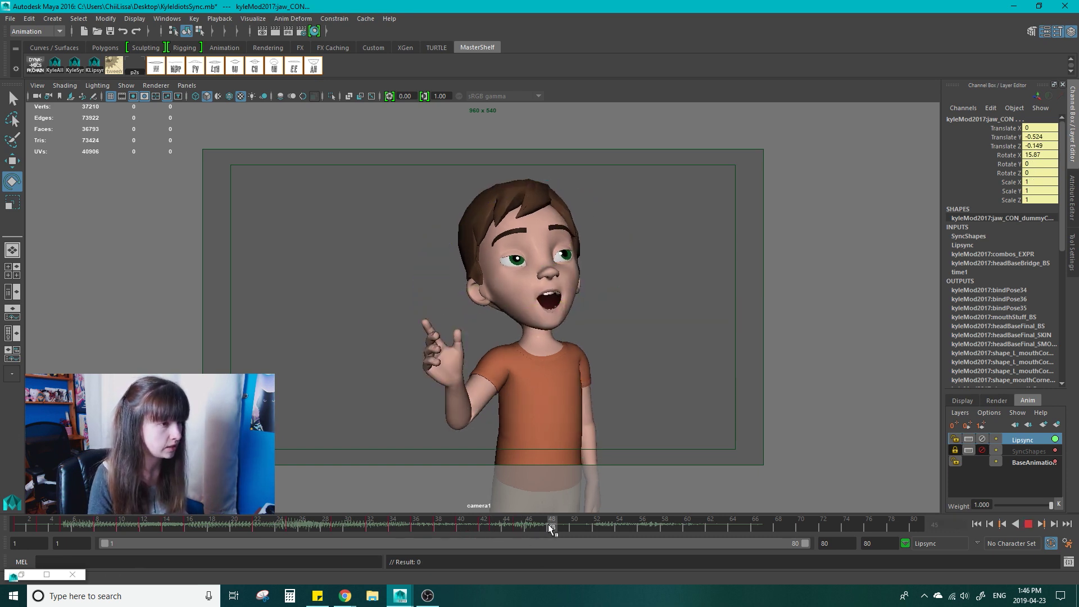
{"action": "left_click", "coordinate": [299, 70]}
{"action": "left_click", "coordinate": [519, 526]}
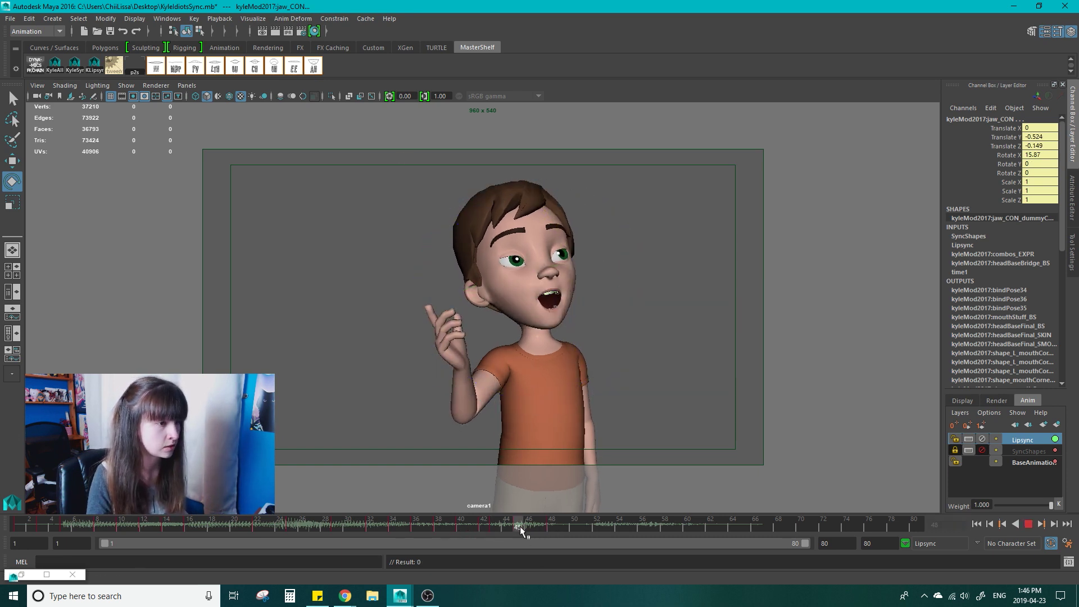
{"action": "mouse_move", "coordinate": [520, 527]}
{"action": "left_mouse_down"}
{"action": "mouse_move", "coordinate": [543, 526]}
{"action": "mouse_move", "coordinate": [528, 527]}
{"action": "left_mouse_up"}
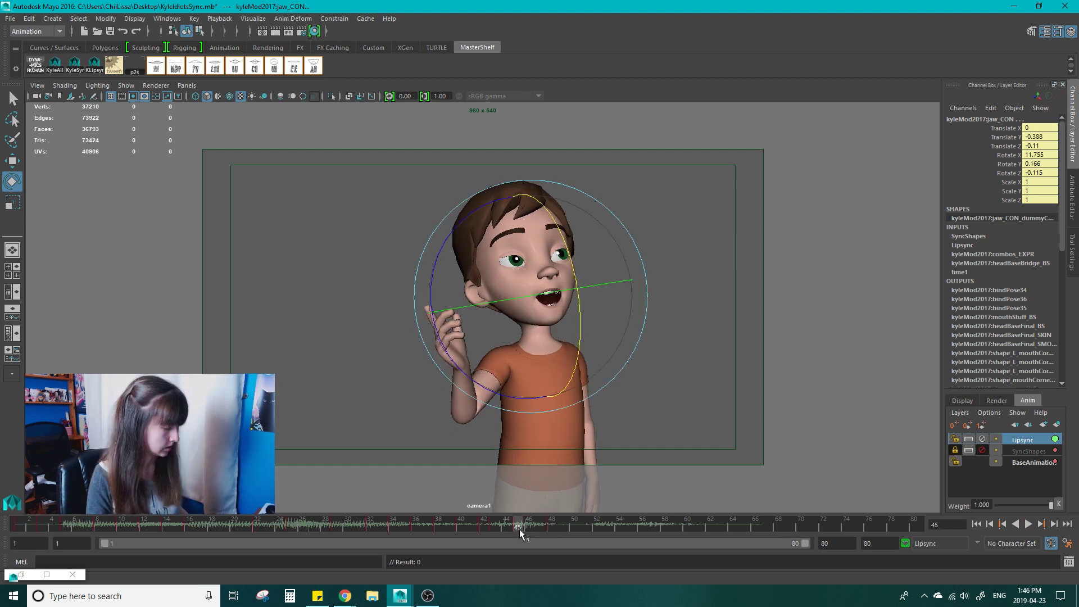
{"action": "left_click", "coordinate": [528, 525]}
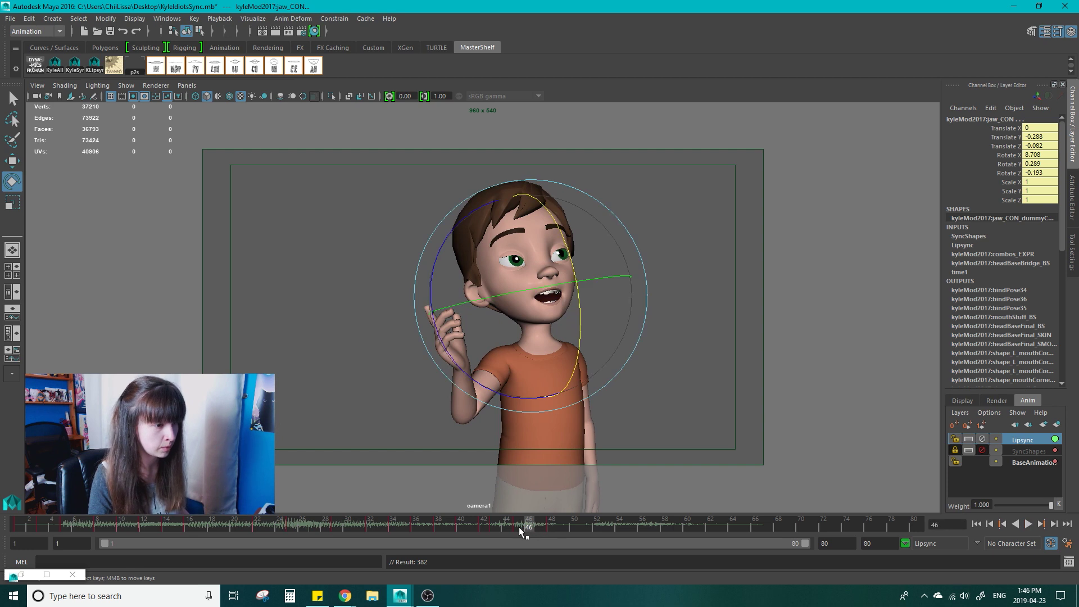
Step: Open the jaw to a Rotate X of 3.185 at frame 53 and key its rotation
{"action": "left_click_drag", "start_coordinate": [463, 528], "coordinate": [551, 520]}
{"action": "left_click_drag", "start_coordinate": [407, 538], "coordinate": [589, 528]}
{"action": "key", "text": "space"}
{"action": "left_click_drag", "start_coordinate": [606, 340], "coordinate": [602, 352]}
{"action": "key", "text": "shift+e"}
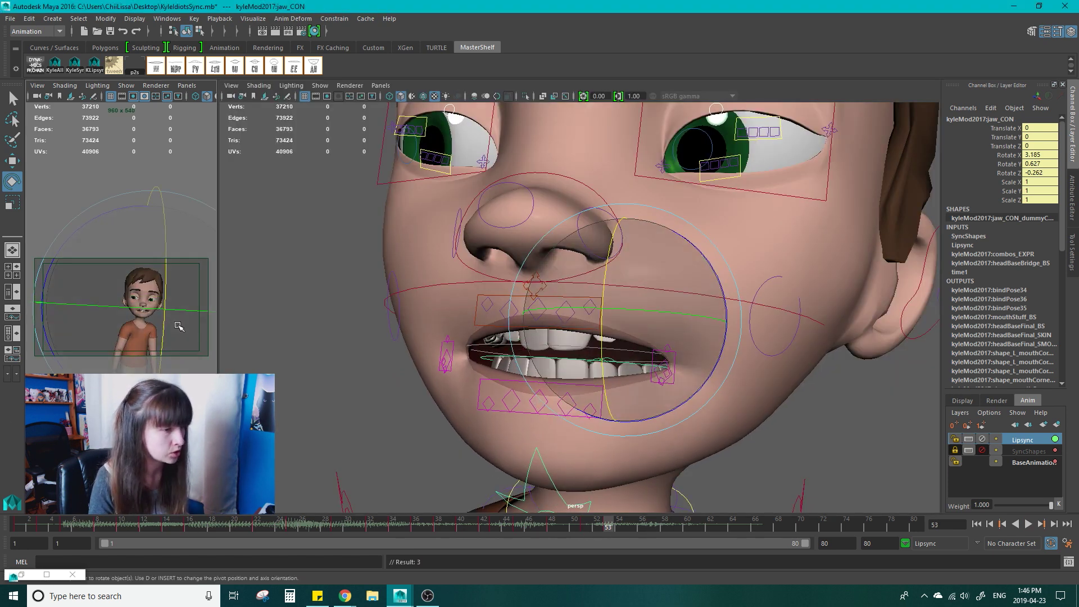
Step: Play back the mouth shapes around frames 49 to 58 in the full camera view
{"action": "key", "text": "space"}
{"action": "left_click", "coordinate": [80, 69]}
{"action": "mouse_move", "coordinate": [507, 530]}
{"action": "left_mouse_down"}
{"action": "mouse_move", "coordinate": [641, 505]}
{"action": "mouse_move", "coordinate": [565, 524]}
{"action": "mouse_move", "coordinate": [666, 532]}
{"action": "left_mouse_up"}
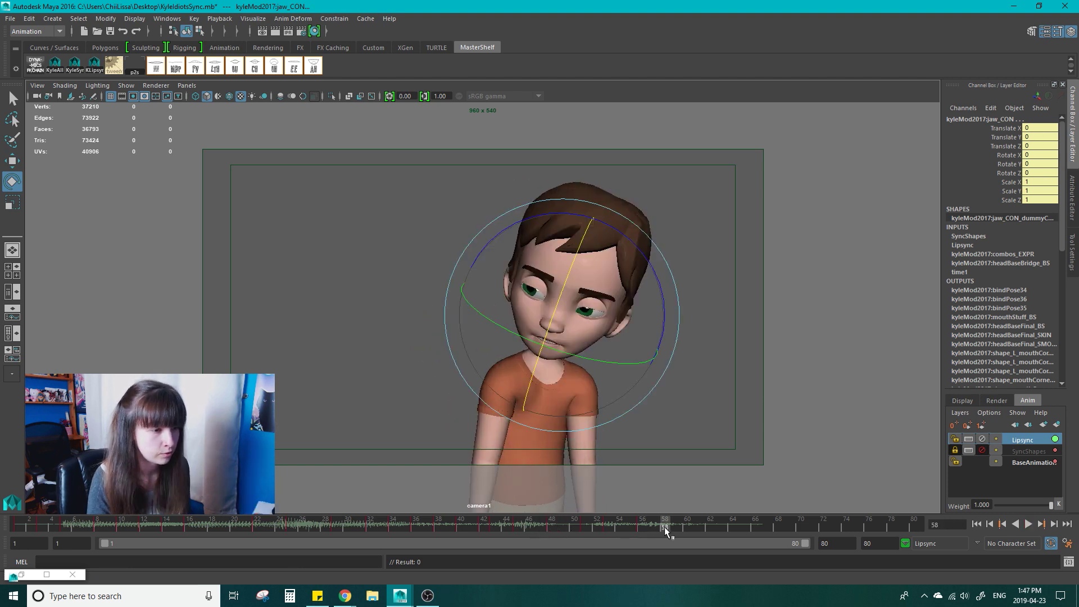
{"action": "left_click", "coordinate": [606, 527]}
{"action": "key", "text": "alt+v"}
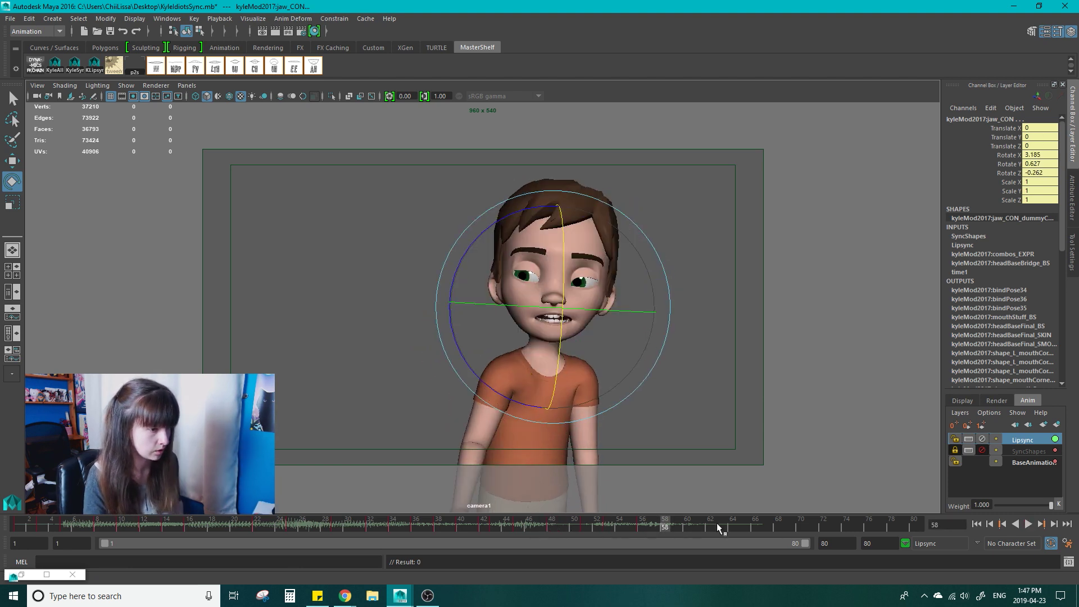
{"action": "key", "text": "alt+v"}
{"action": "left_click", "coordinate": [567, 527]}
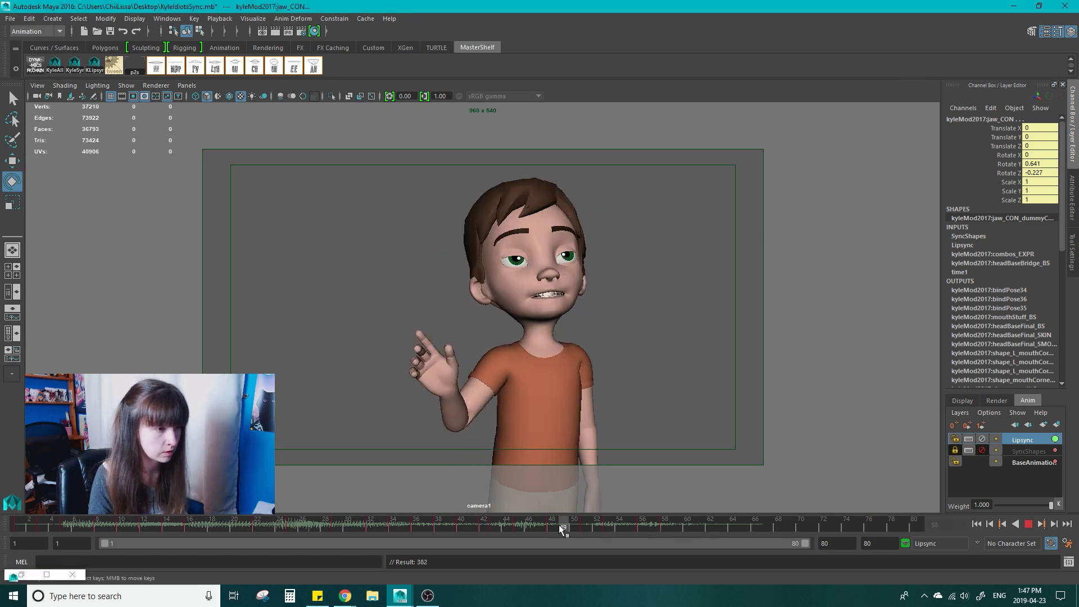
{"action": "key", "text": "alt+v"}
Step: Key the AH mouth shape at frame 60 and play back the frames leading into it
{"action": "left_click", "coordinate": [685, 528]}
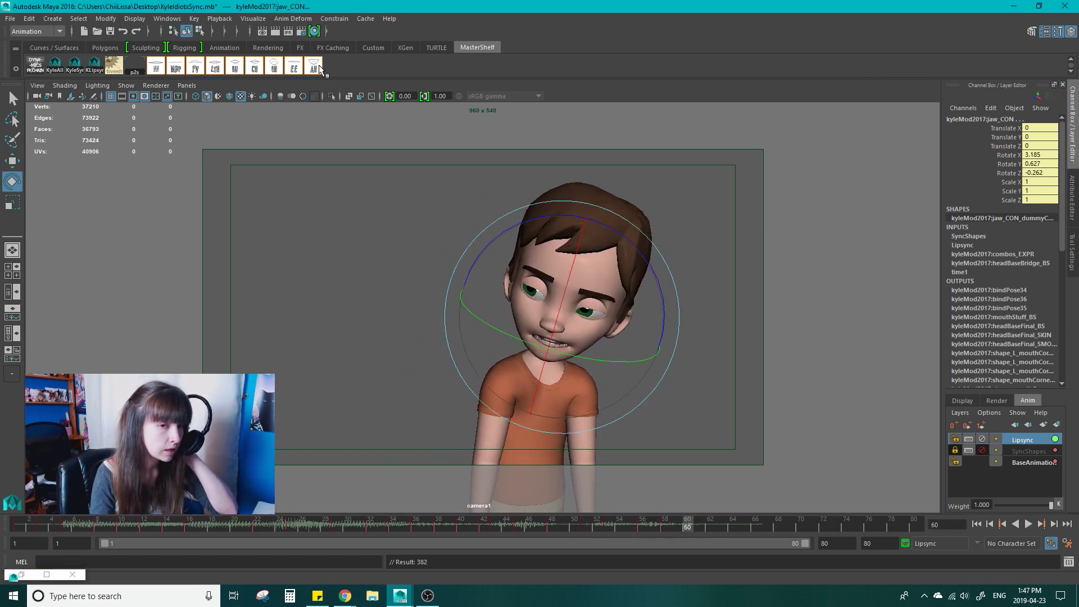
{"action": "left_click_drag", "start_coordinate": [686, 527], "coordinate": [676, 528]}
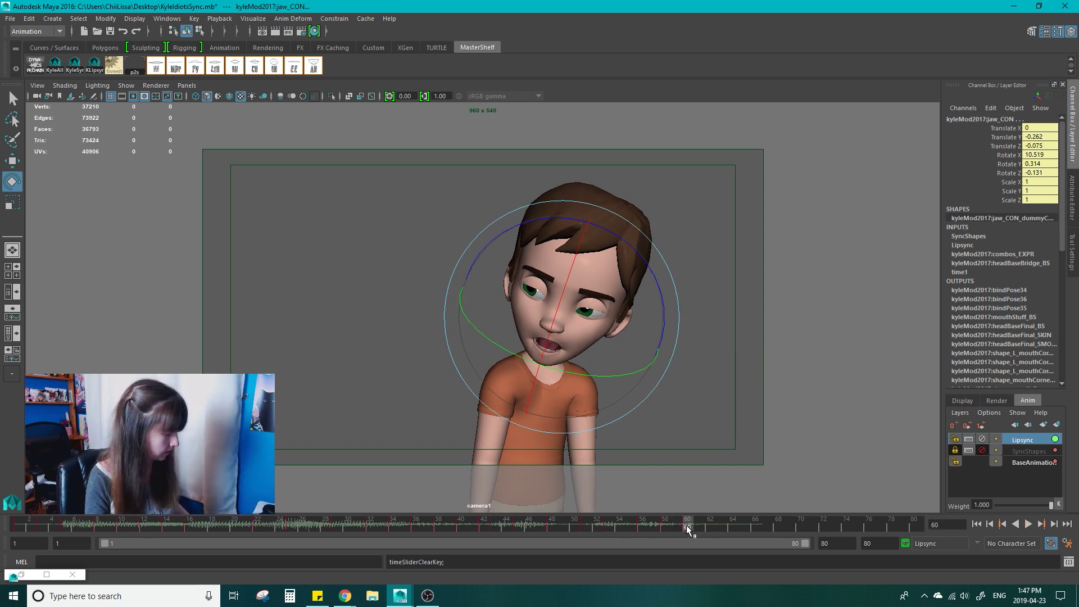
{"action": "left_click", "coordinate": [642, 526]}
{"action": "key", "text": "alt+v"}
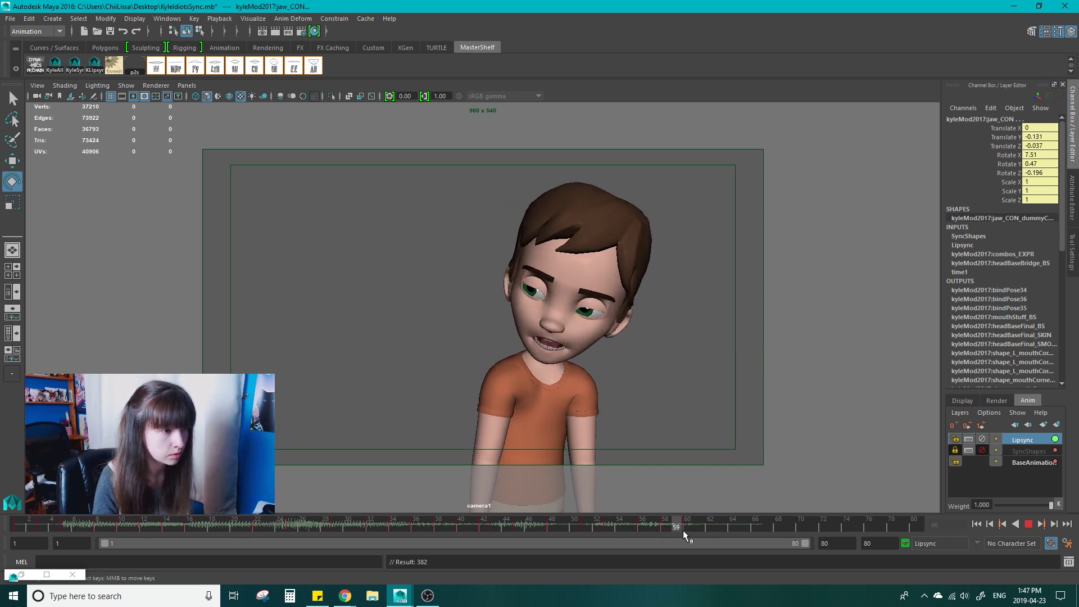
Step: Key the closed mouth at frame 80 and ease into it with a softened in-between pose at frame 63
{"action": "left_click", "coordinate": [670, 526]}
{"action": "key", "text": "alt+v"}
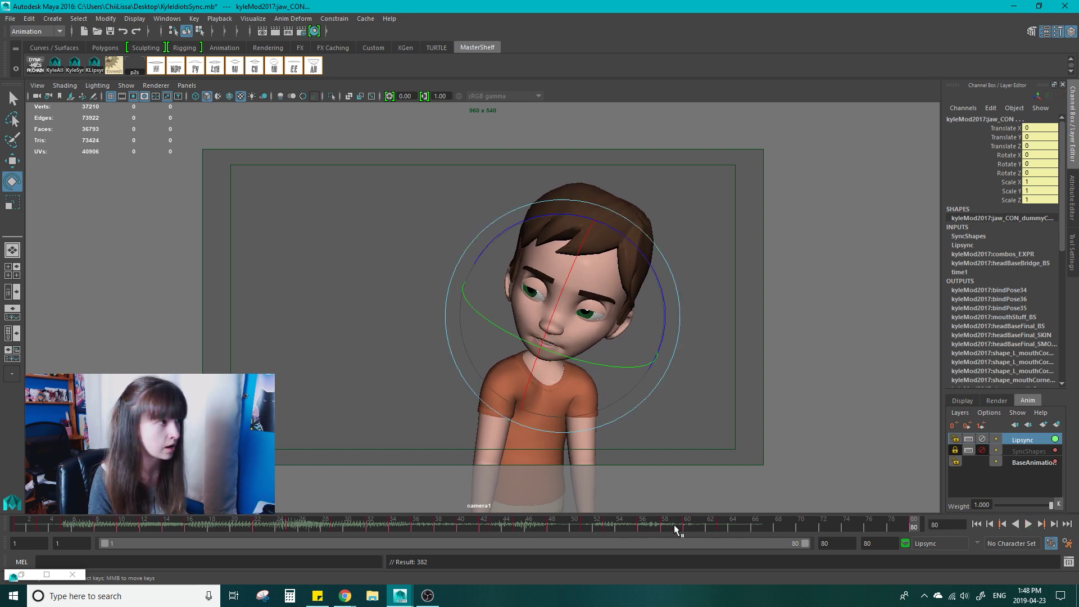
{"action": "mouse_move", "coordinate": [720, 522]}
{"action": "left_mouse_down"}
{"action": "mouse_move", "coordinate": [707, 525]}
{"action": "mouse_move", "coordinate": [717, 523]}
{"action": "left_mouse_up"}
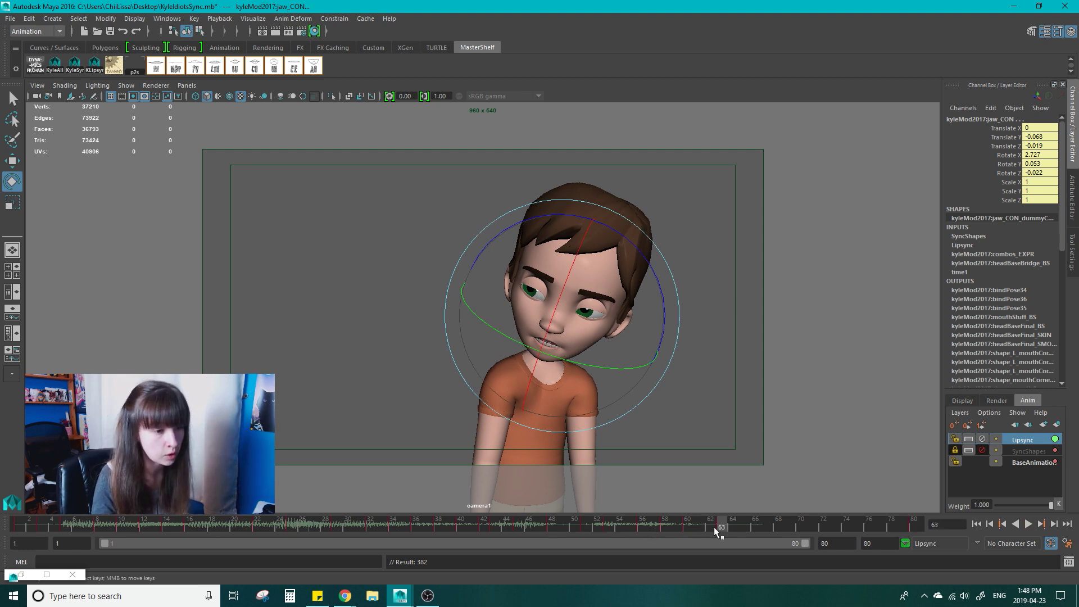
{"action": "key", "text": "alt+v"}
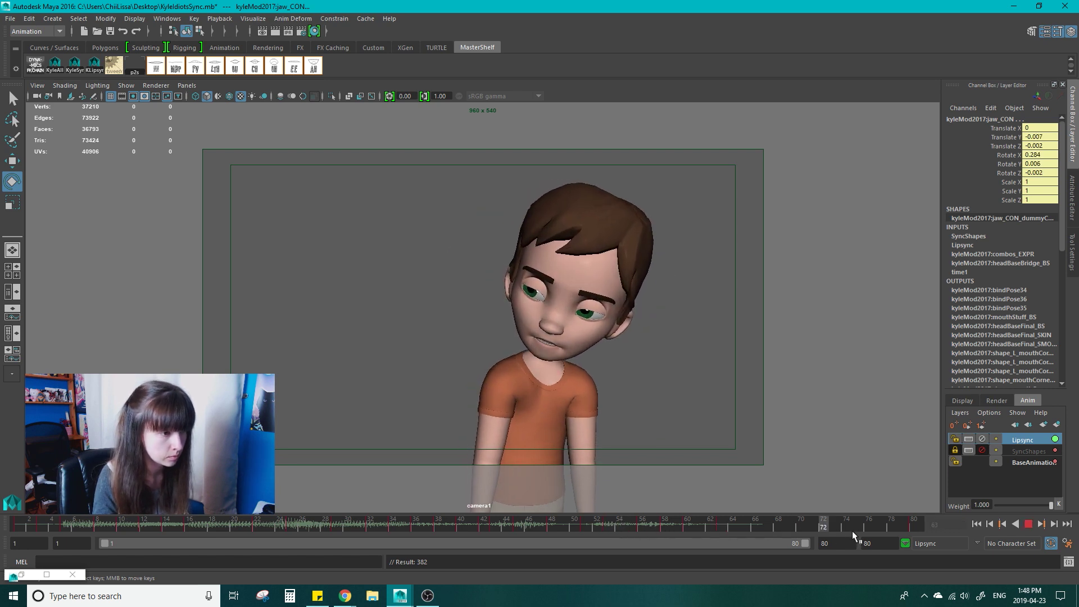
Step: Deselect the face controls and play the whole shot back from frame 1
{"action": "left_click", "coordinate": [1031, 525]}
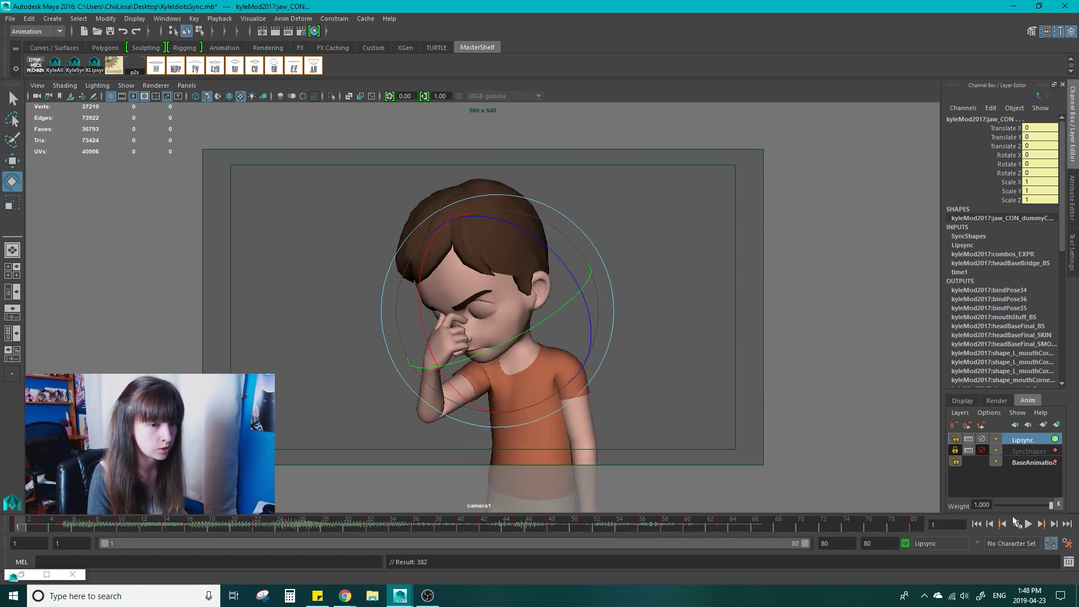
{"action": "left_click", "coordinate": [936, 509]}
{"action": "left_click", "coordinate": [1028, 524]}
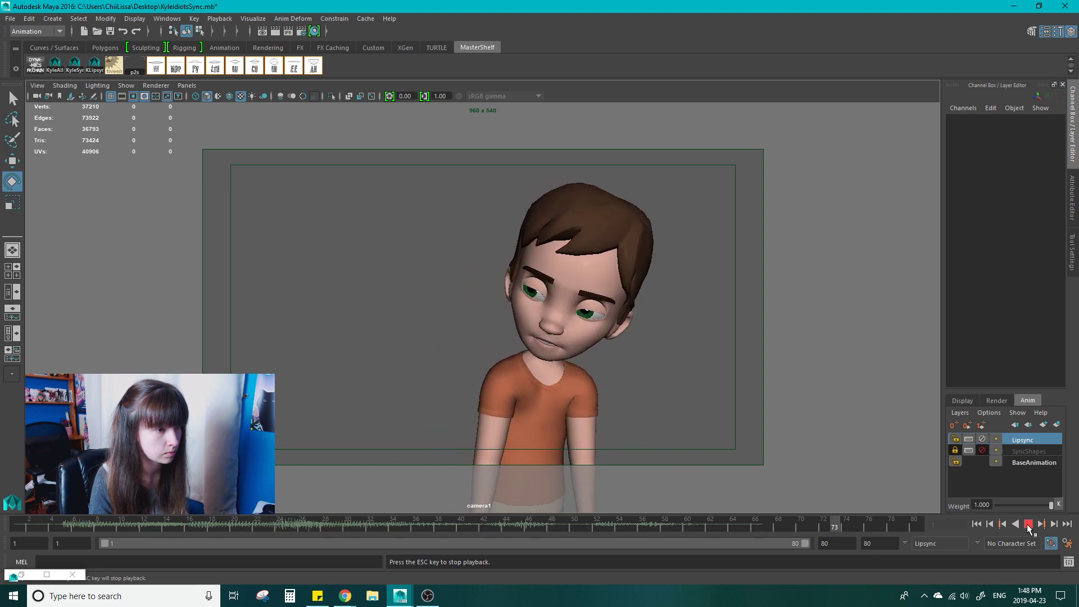
{"action": "left_click", "coordinate": [1028, 524]}
Step: Delete the lower head control's rotation keys from frame 56 to 60 in the Graph Editor and play the shot back
{"action": "key", "text": "space"}
{"action": "left_click_drag", "start_coordinate": [540, 427], "coordinate": [498, 400], "text": "alt"}
{"action": "left_click", "coordinate": [498, 400]}
{"action": "left_click", "coordinate": [21, 575]}
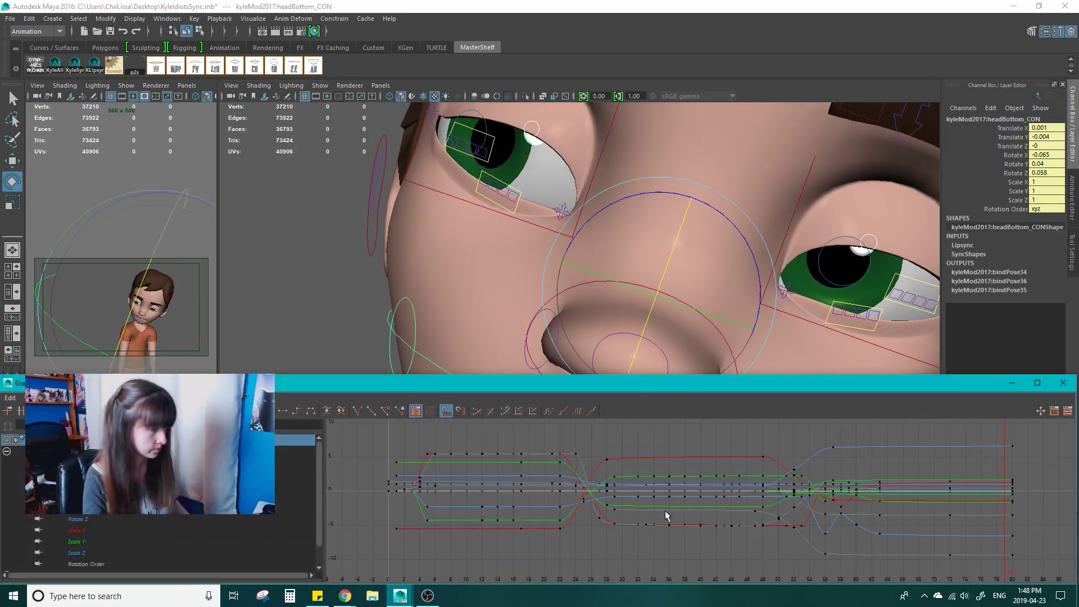
{"action": "left_click", "coordinate": [809, 440]}
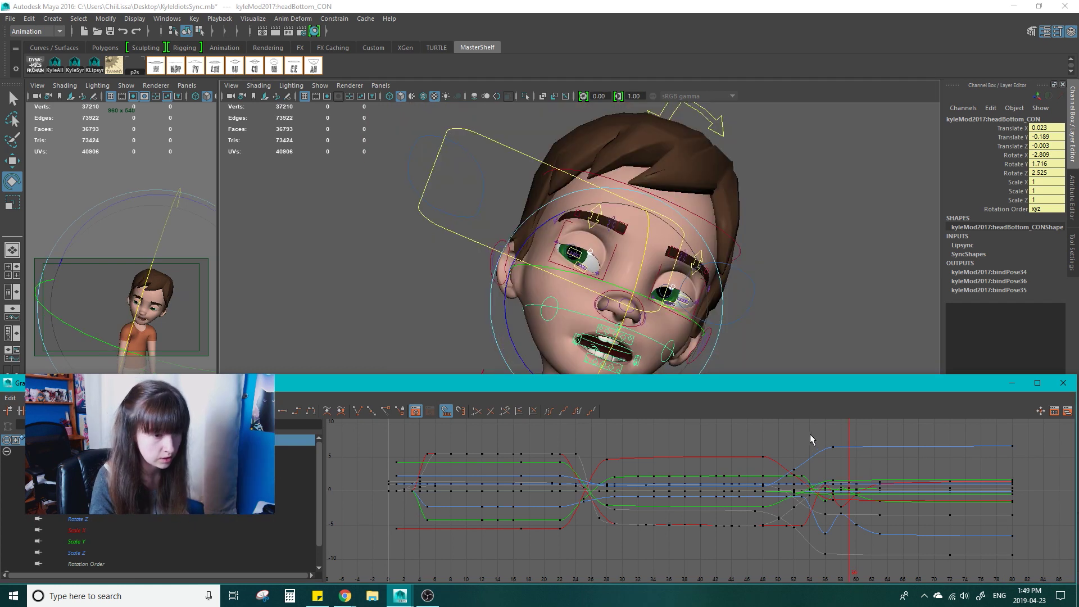
{"action": "left_click_drag", "start_coordinate": [910, 581], "coordinate": [910, 578]}
{"action": "key", "text": "f"}
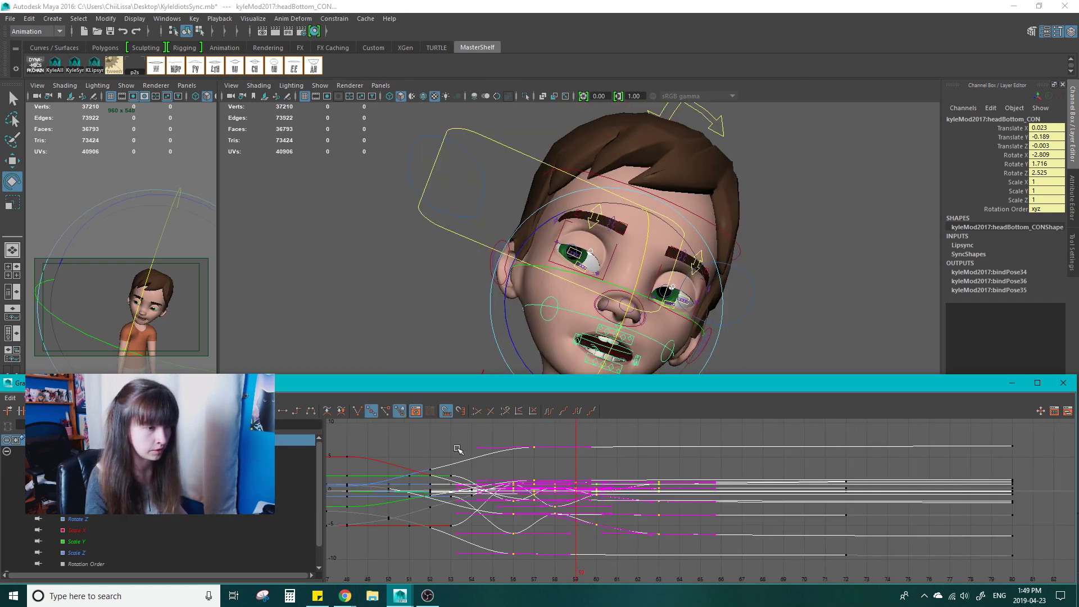
{"action": "left_click", "coordinate": [78, 518], "text": "shift"}
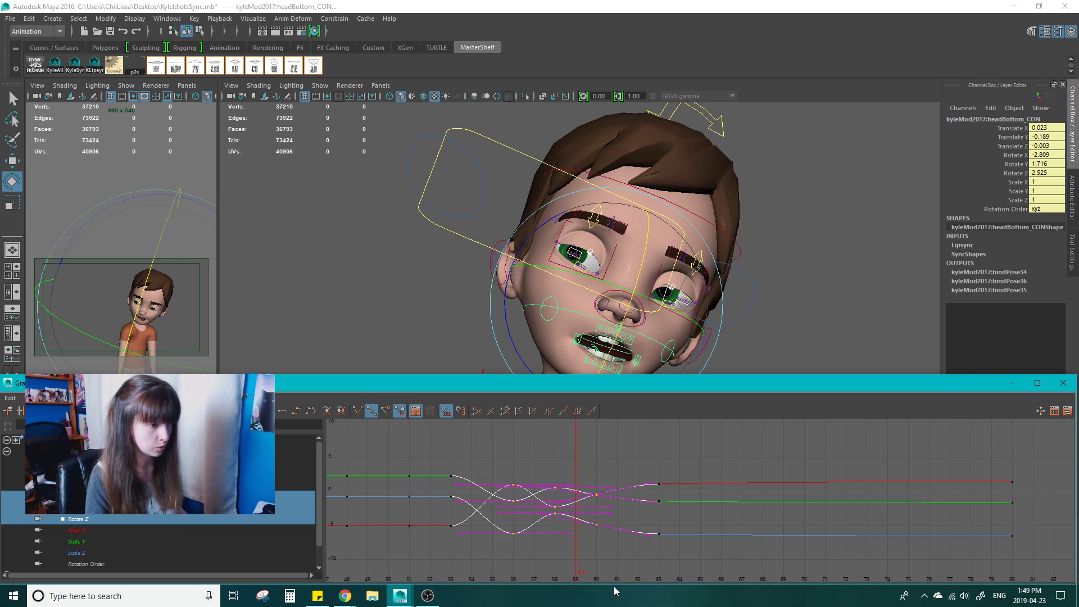
{"action": "key", "text": "Delete"}
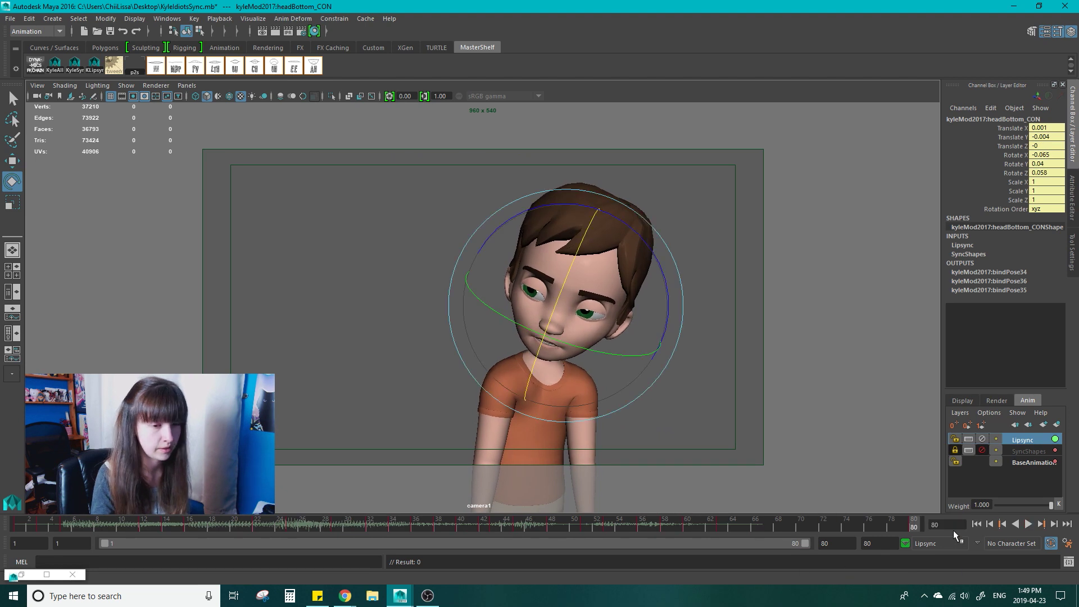
{"action": "left_click", "coordinate": [1028, 524]}
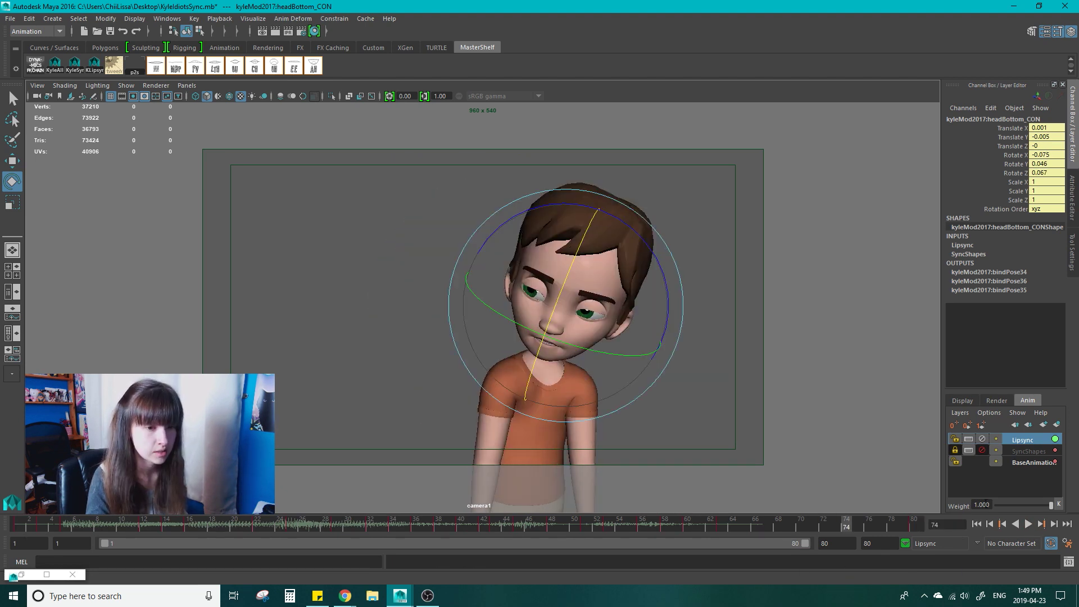
Step: Select all the lip sync controls and shift all their keys two frames earlier in the Graph Editor
{"action": "left_click", "coordinate": [479, 308]}
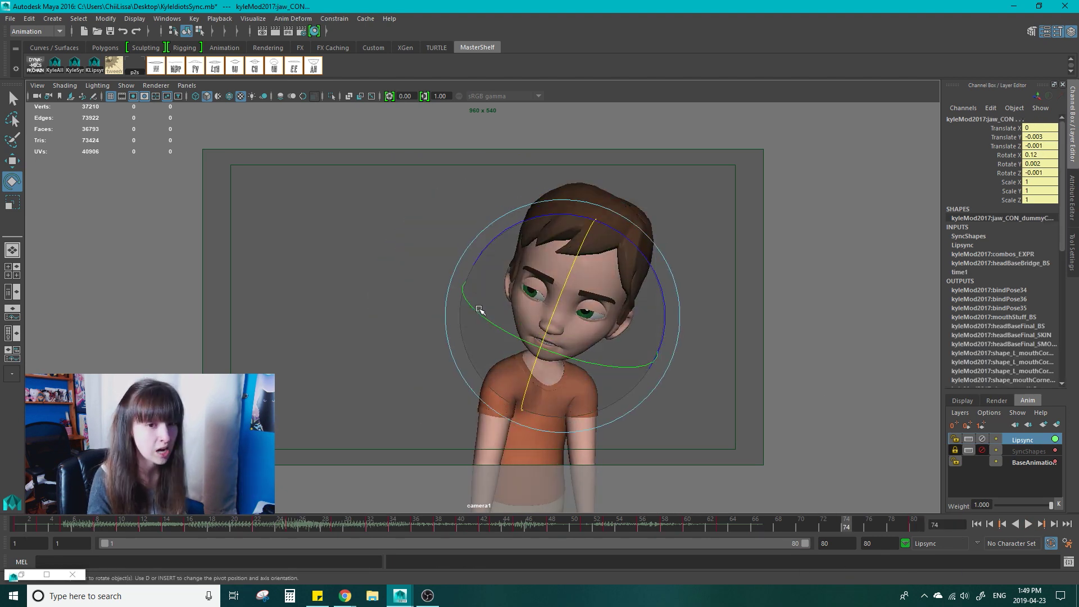
{"action": "key", "text": "shift+g"}
{"action": "key", "text": "f"}
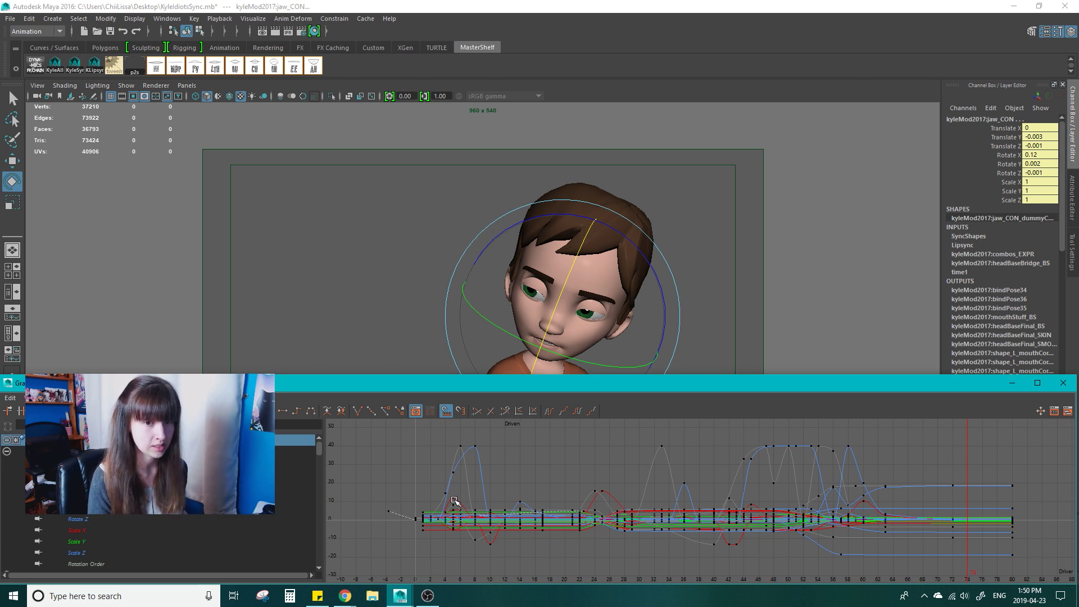
{"action": "left_click", "coordinate": [416, 361]}
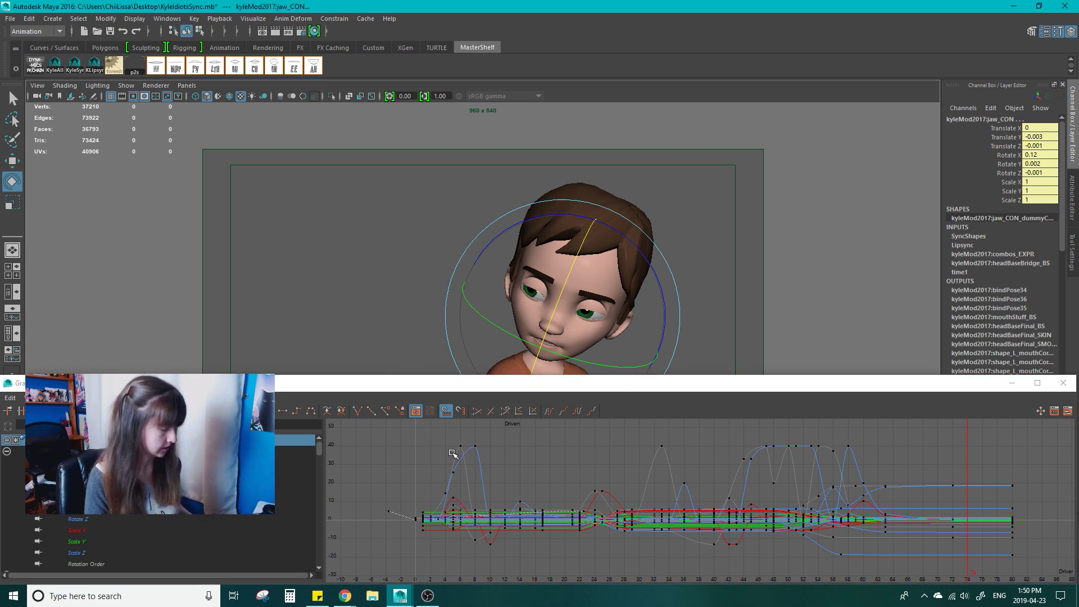
{"action": "left_click", "coordinate": [596, 499]}
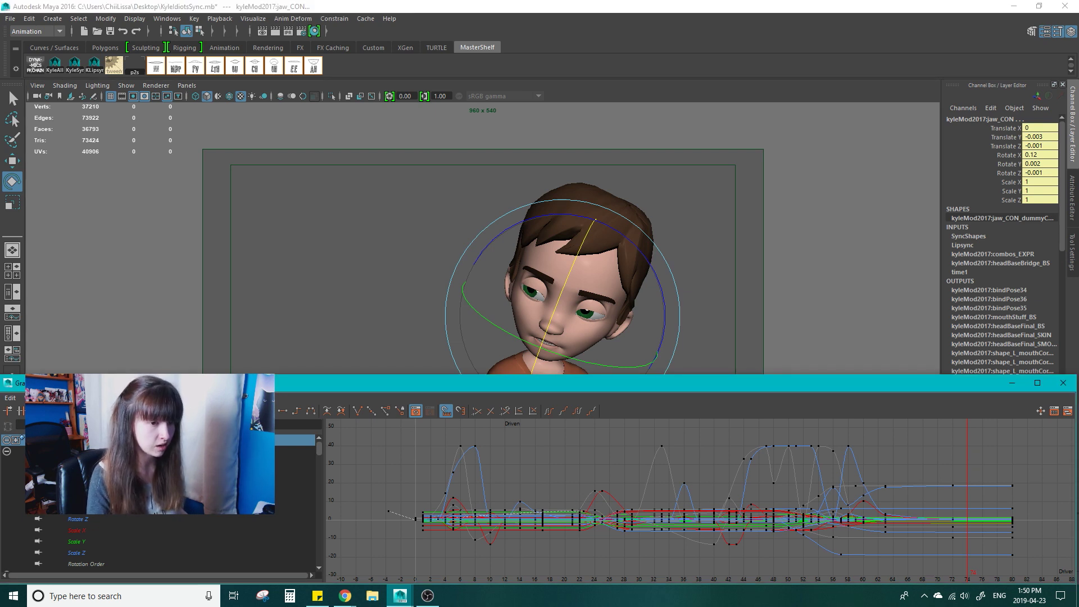
{"action": "left_click_drag", "start_coordinate": [633, 604], "coordinate": [344, 587]}
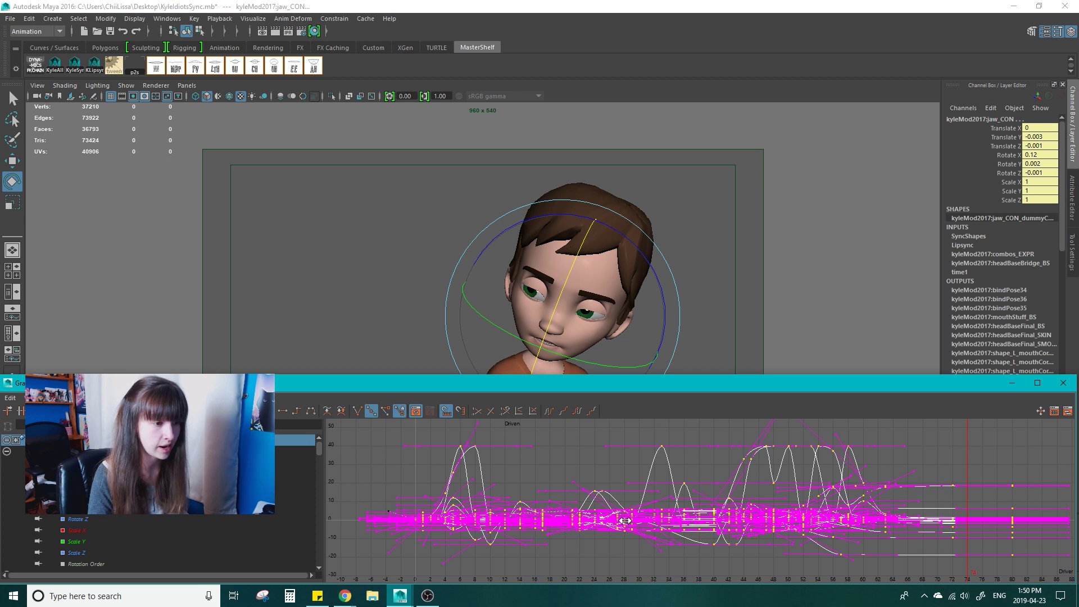
{"action": "left_click_drag", "start_coordinate": [625, 522], "coordinate": [616, 523]}
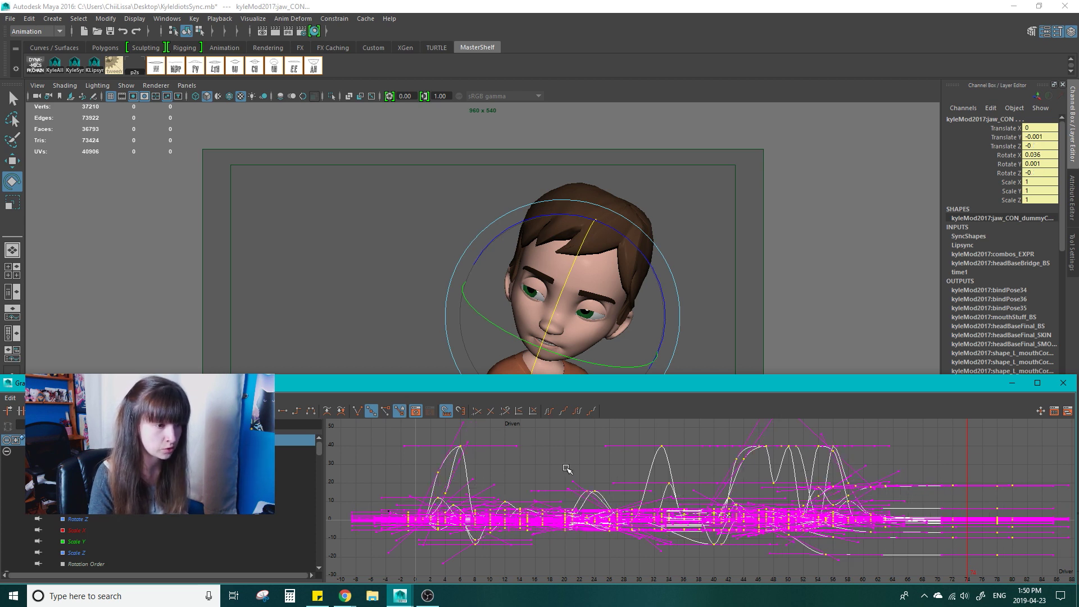
{"action": "key", "text": "super+Down"}
Step: Play the retimed lip sync back from frame 1 in the camera view
{"action": "left_click", "coordinate": [17, 528]}
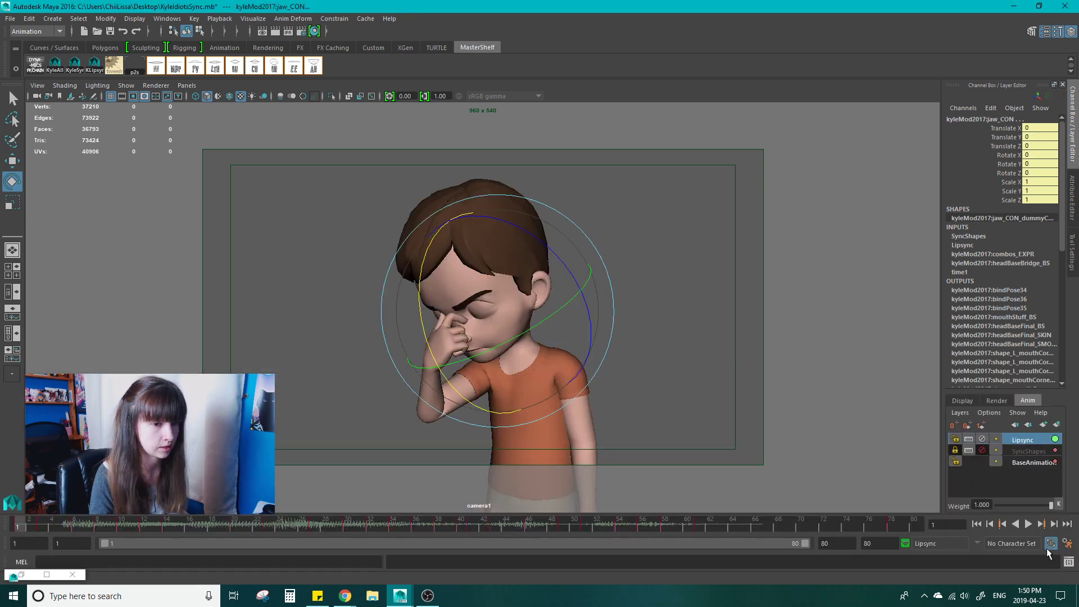
{"action": "left_click", "coordinate": [1028, 524]}
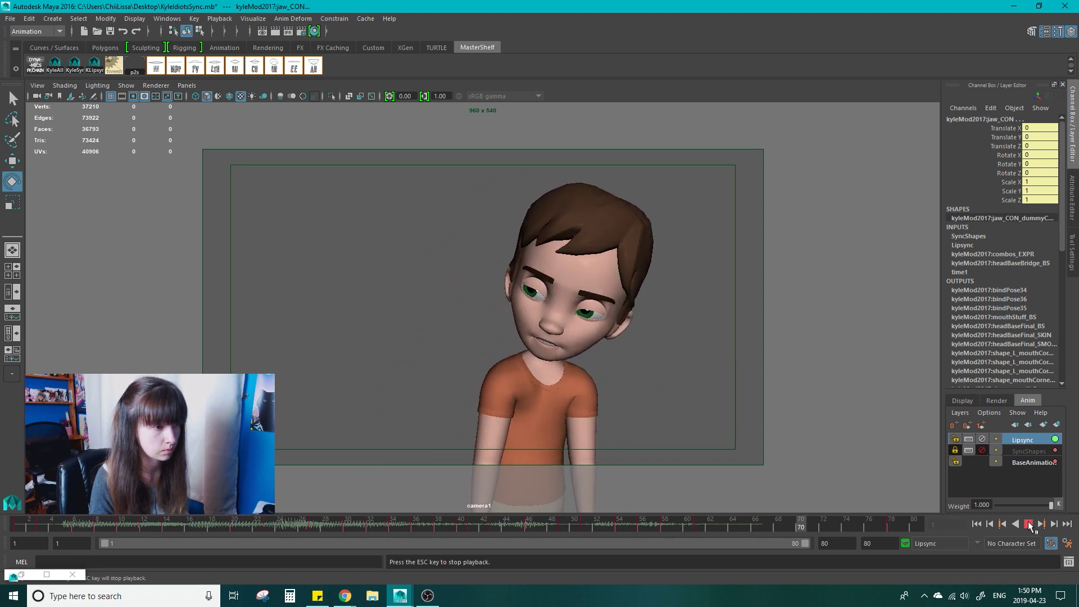
{"action": "left_click", "coordinate": [1028, 524]}
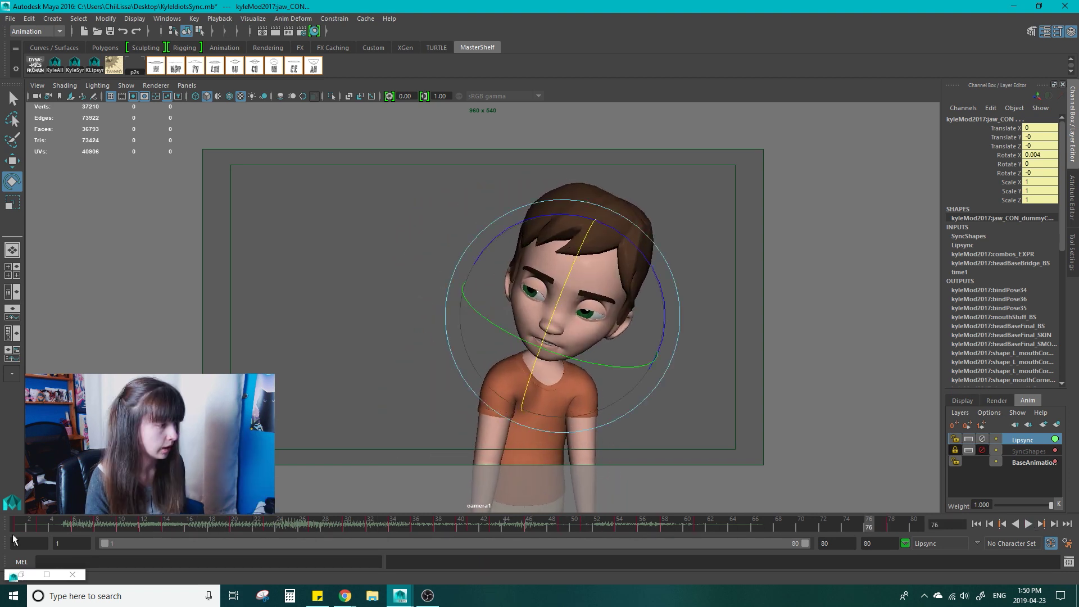
Step: Lower the Lipsync layer's weight to 0.819 and play the shot back from frame 1
{"action": "left_click", "coordinate": [17, 526]}
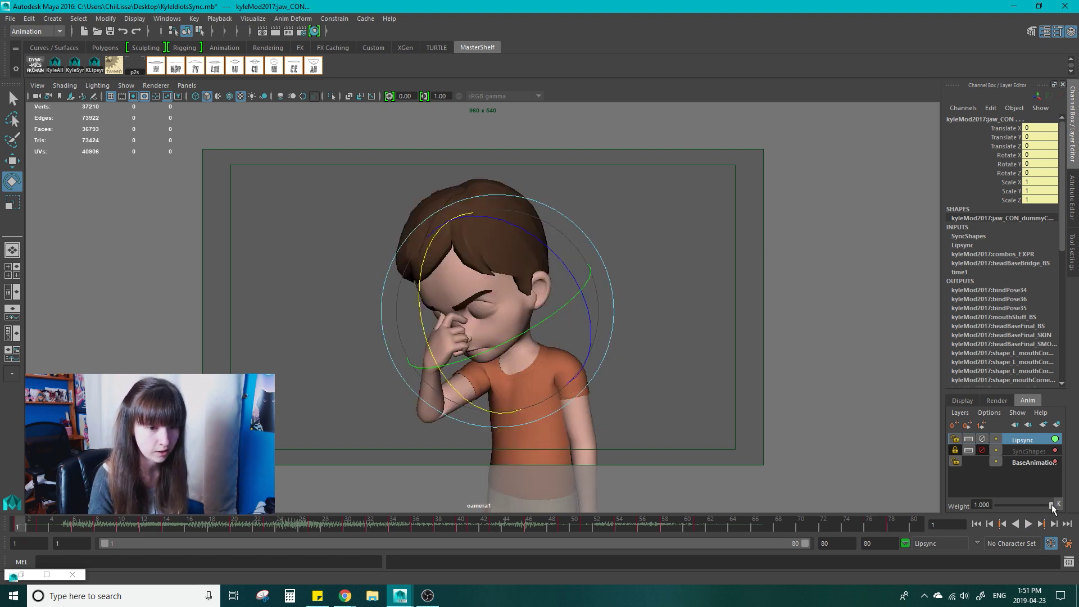
{"action": "left_click_drag", "start_coordinate": [1053, 506], "coordinate": [1042, 508]}
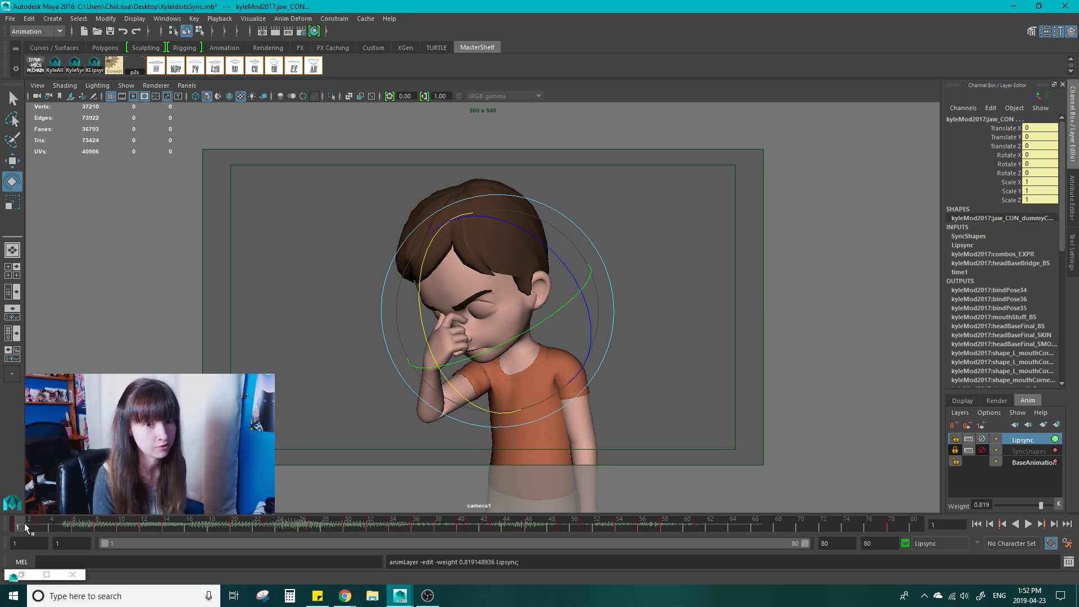
{"action": "left_click", "coordinate": [1028, 525]}
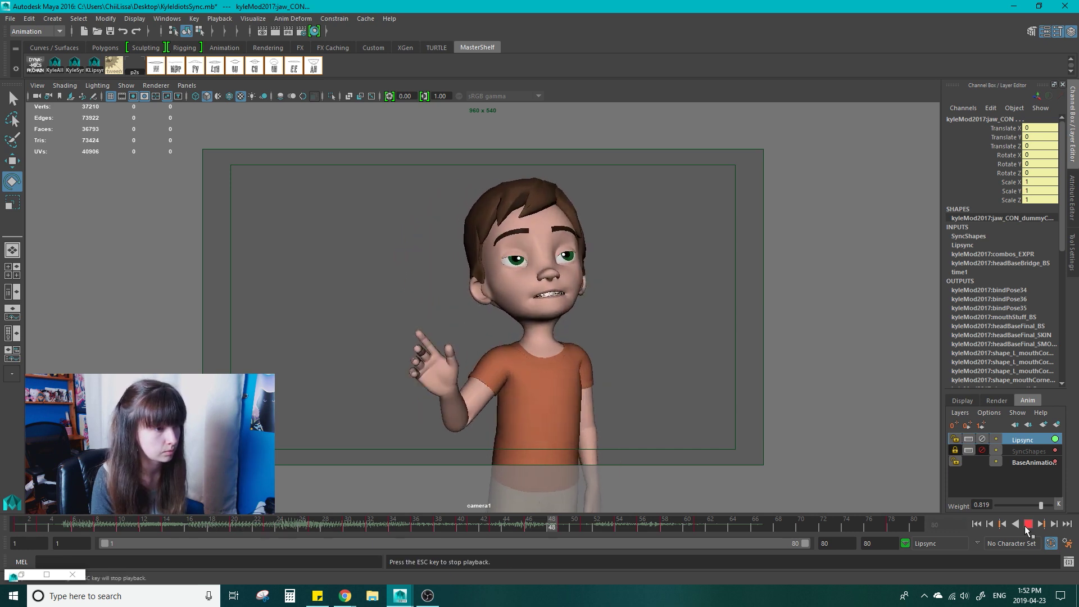
{"action": "key", "text": "alt+shift+v"}
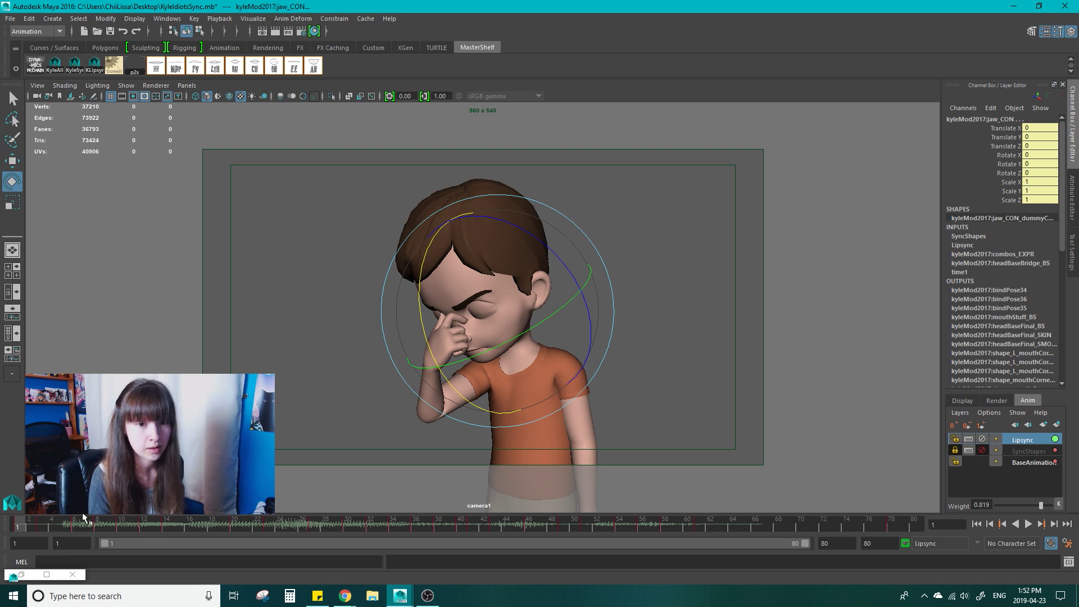
Step: Deselect the jaw control and scrub the first six frames in a close perspective view of Kyle's mouth to check its shapes
{"action": "left_click", "coordinate": [617, 260]}
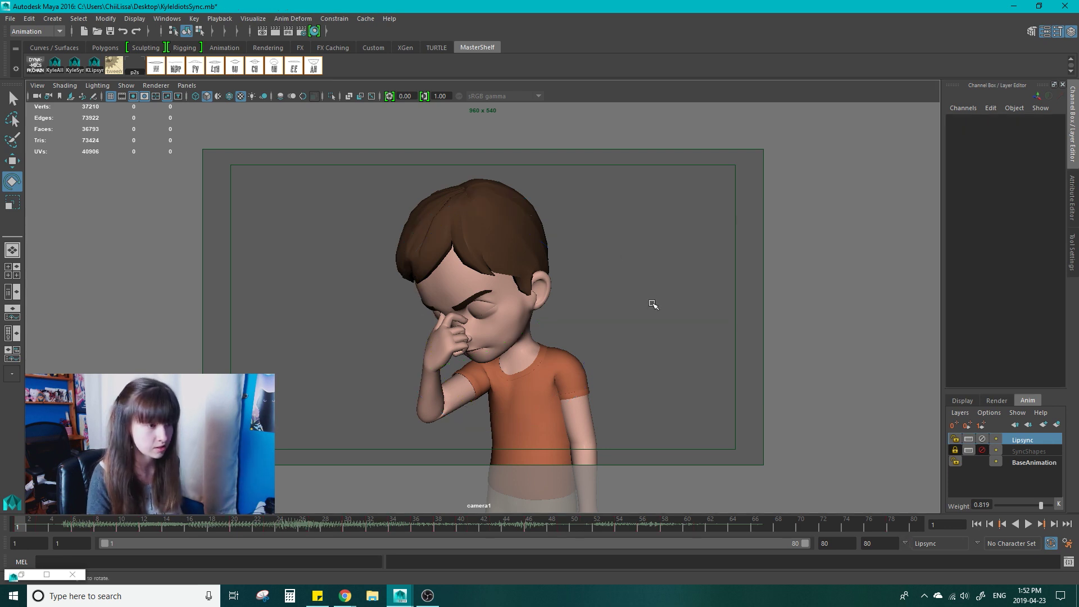
{"action": "key", "text": "space"}
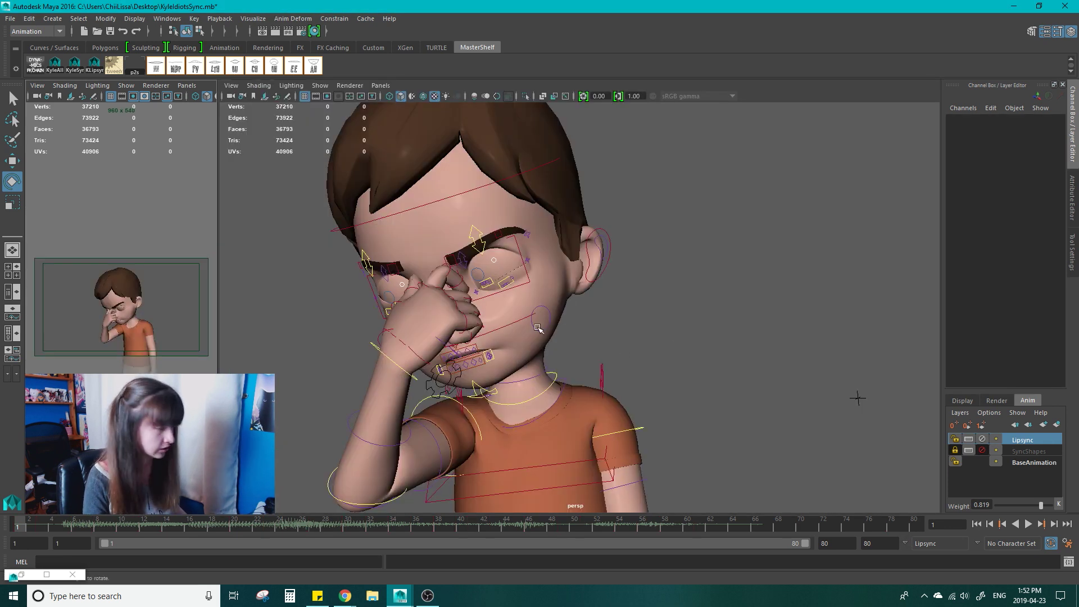
{"action": "scroll", "coordinate": [542, 350], "scroll_direction": "up", "scroll_amount": 3}
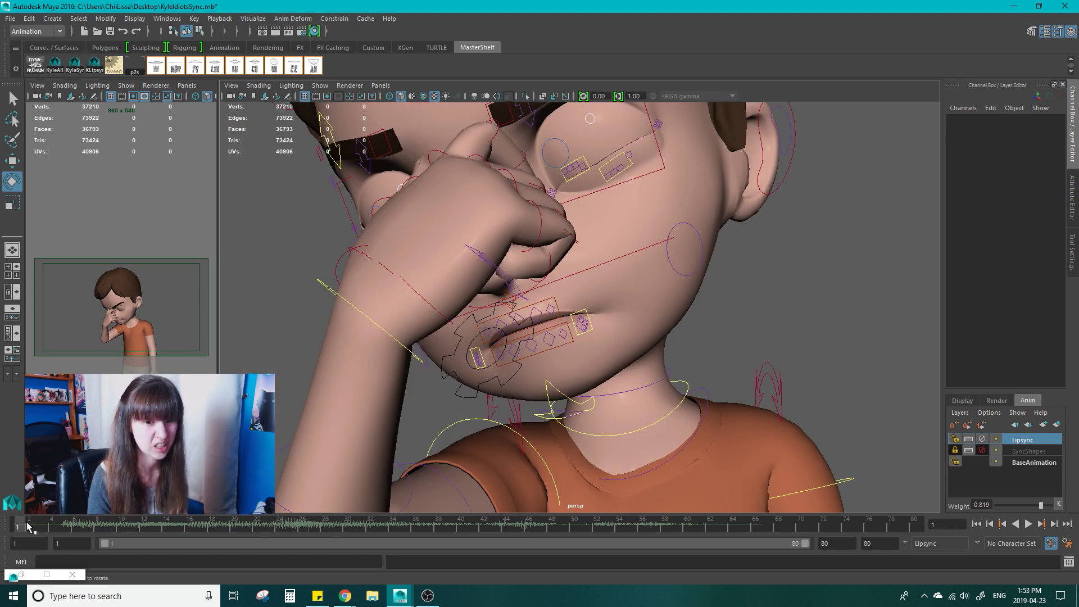
{"action": "left_click_drag", "start_coordinate": [29, 526], "coordinate": [81, 527]}
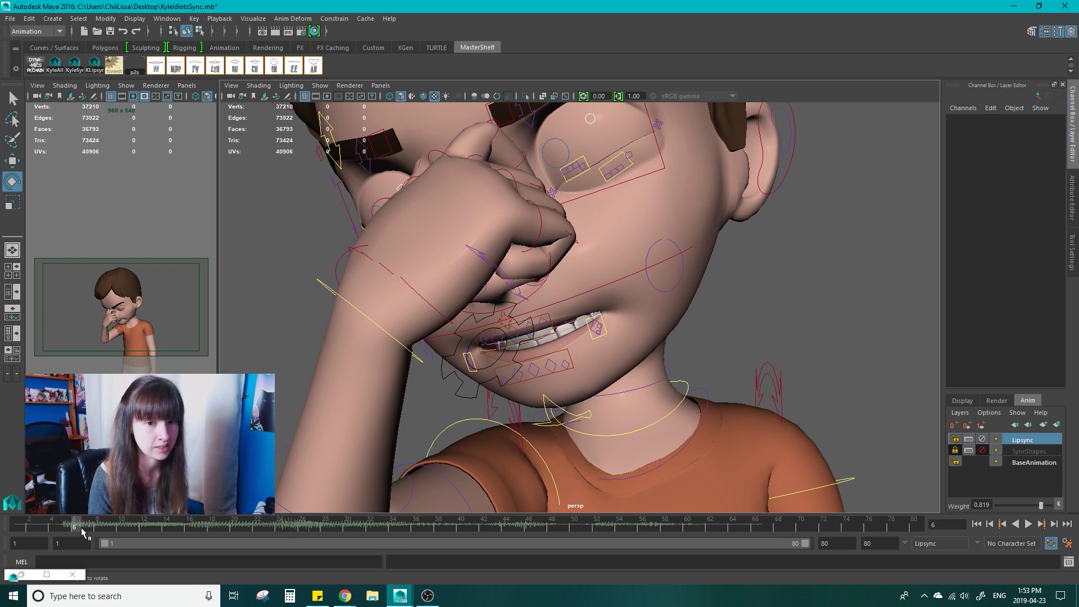
{"action": "left_click_drag", "start_coordinate": [80, 527], "coordinate": [39, 528]}
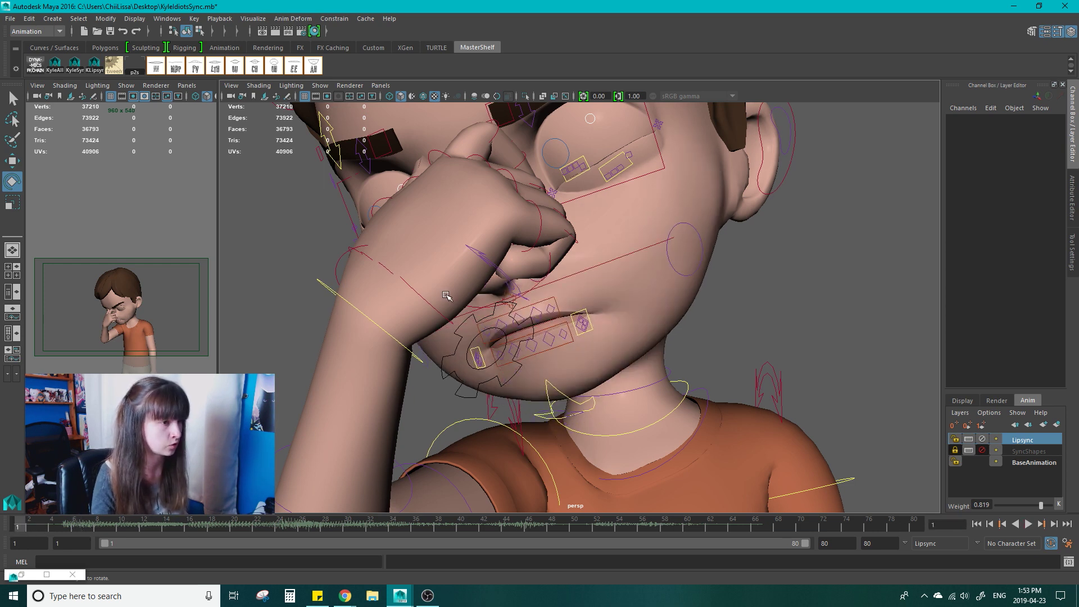
Step: Raise the Translate Y keys of the two upper-lip controls on Kyle's left side to about 0.4 between frames 1 and 20 in the Graph Editor
{"action": "key", "text": "q"}
{"action": "scroll", "coordinate": [535, 368], "scroll_direction": "up", "scroll_amount": 5}
{"action": "left_click", "coordinate": [487, 323]}
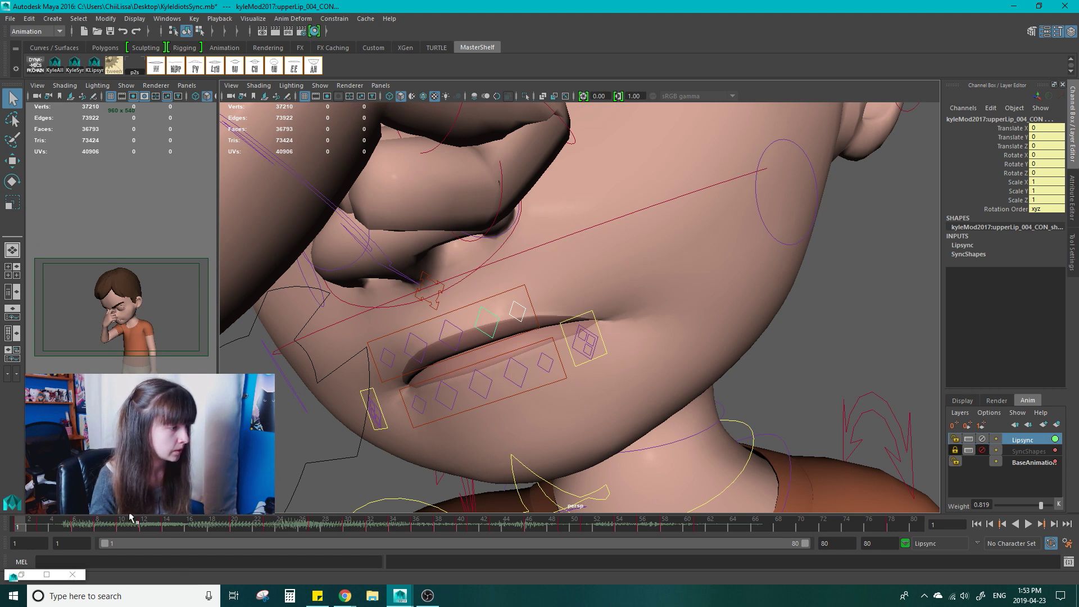
{"action": "left_click", "coordinate": [34, 525]}
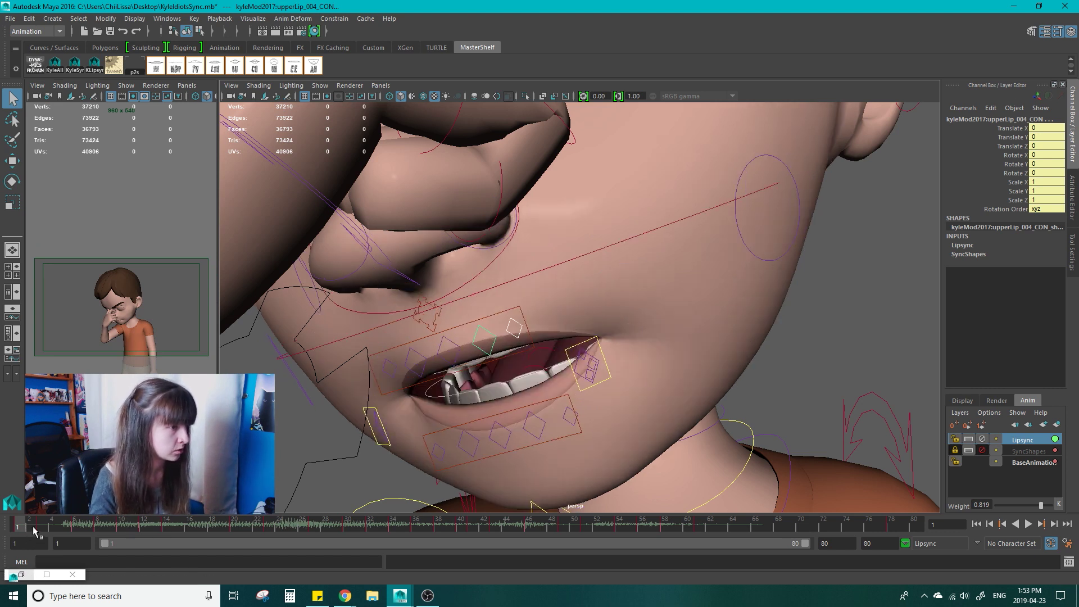
{"action": "left_click", "coordinate": [22, 575]}
{"action": "key", "text": "f"}
{"action": "mouse_move", "coordinate": [491, 388]}
{"action": "left_mouse_down"}
{"action": "mouse_move", "coordinate": [512, 139]}
{"action": "mouse_move", "coordinate": [508, 329]}
{"action": "mouse_move", "coordinate": [495, 386]}
{"action": "left_mouse_up"}
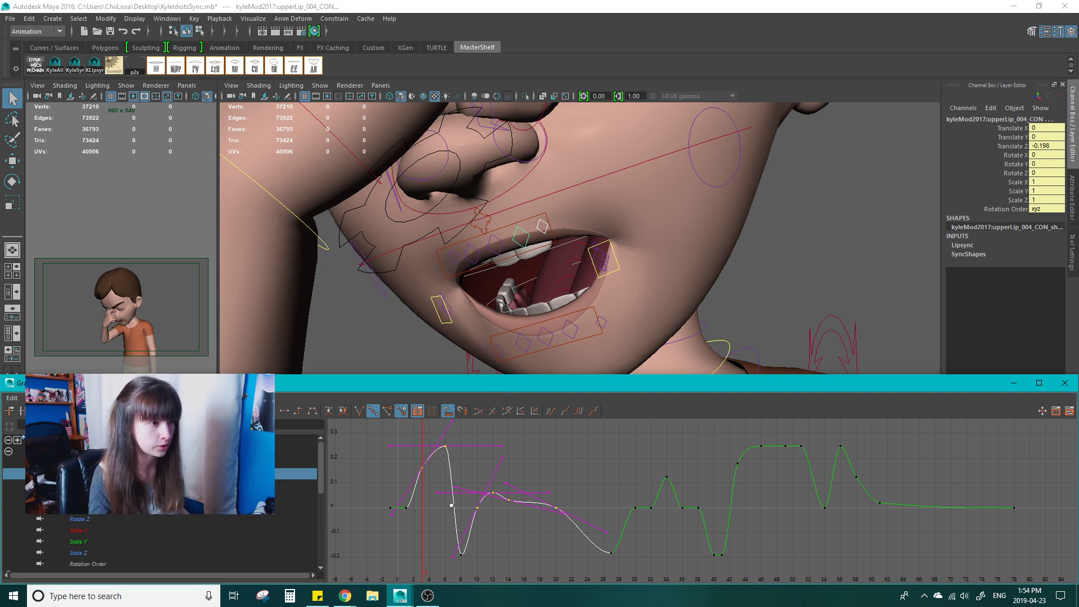
{"action": "key", "text": "w"}
{"action": "middle_click_drag", "start_coordinate": [455, 512], "coordinate": [450, 332], "text": "shift"}
{"action": "key", "text": "ctrl+z"}
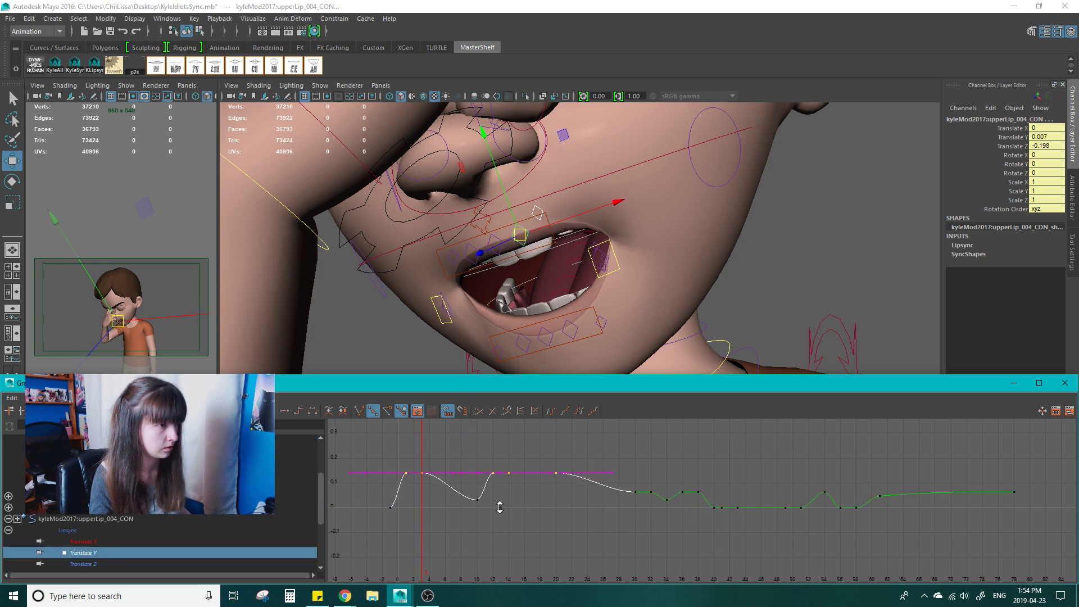
{"action": "middle_click_drag", "start_coordinate": [498, 506], "coordinate": [484, 437], "text": "shift"}
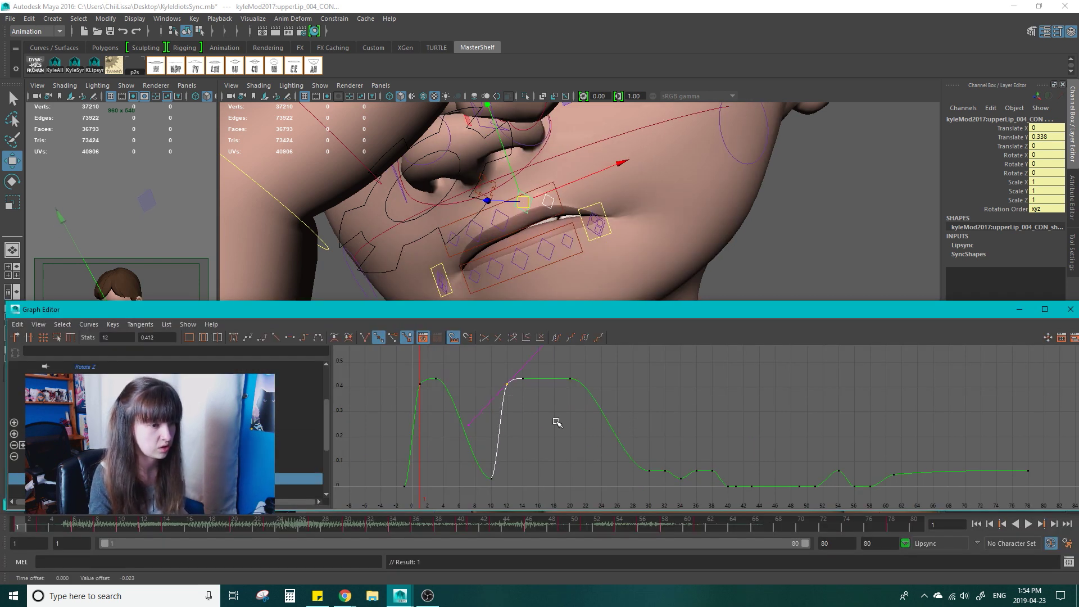
{"action": "left_click", "coordinate": [561, 450]}
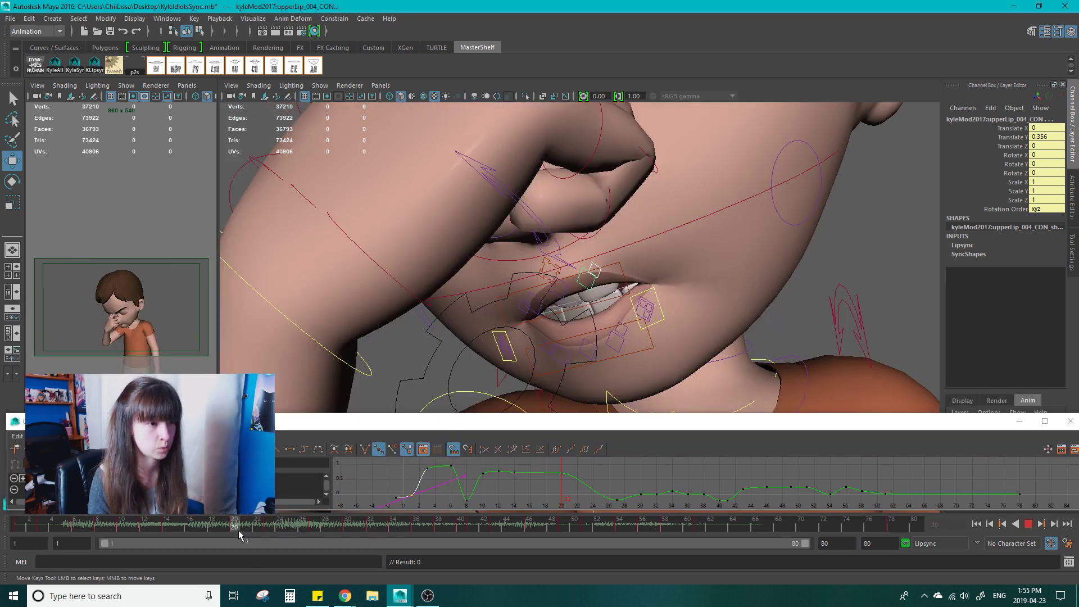
Step: At frame 30, select the upper-lip controls on Kyle's right side and raise their Translate Y keys from frame 30 onward in the Graph Editor
{"action": "mouse_move", "coordinate": [238, 531]}
{"action": "left_mouse_down"}
{"action": "mouse_move", "coordinate": [376, 528]}
{"action": "mouse_move", "coordinate": [347, 532]}
{"action": "left_mouse_up"}
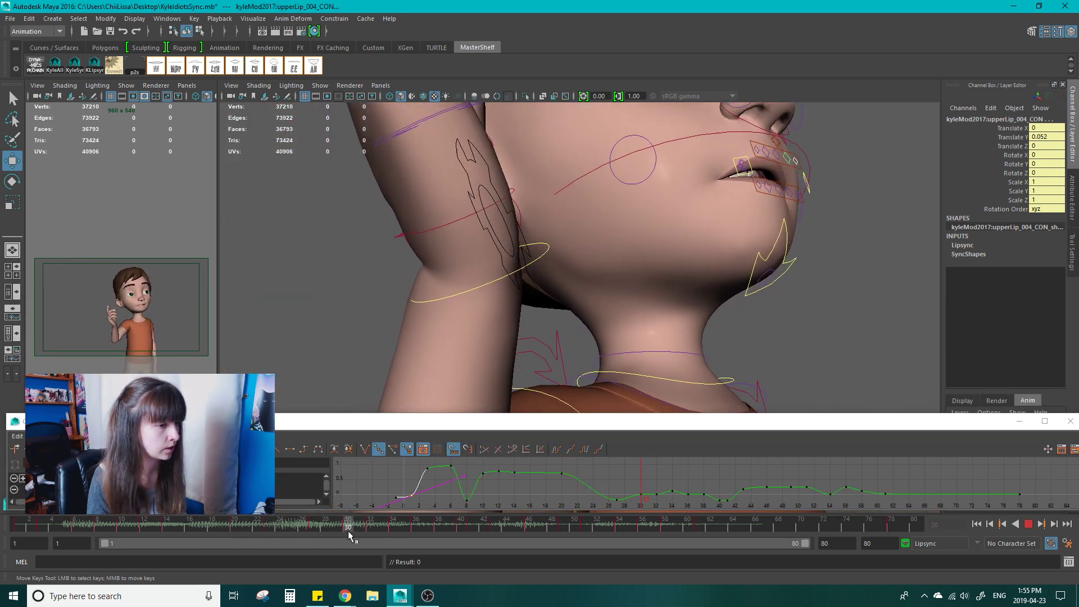
{"action": "left_click", "coordinate": [349, 531]}
{"action": "middle_click_drag", "start_coordinate": [738, 200], "coordinate": [637, 223], "text": "alt"}
{"action": "left_click_drag", "start_coordinate": [637, 223], "coordinate": [494, 320], "text": "alt"}
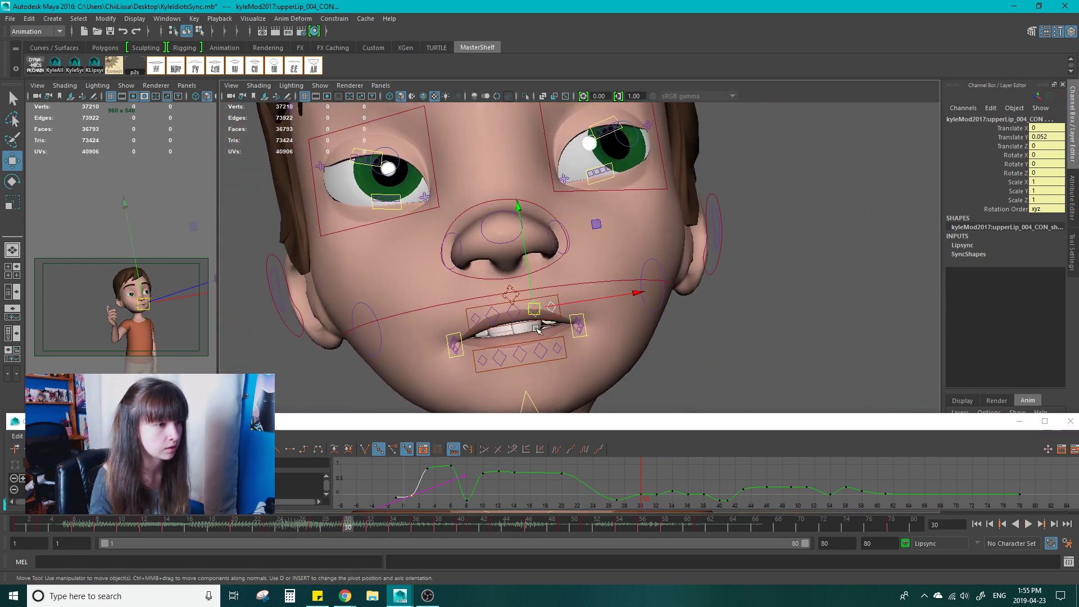
{"action": "left_click", "coordinate": [494, 320]}
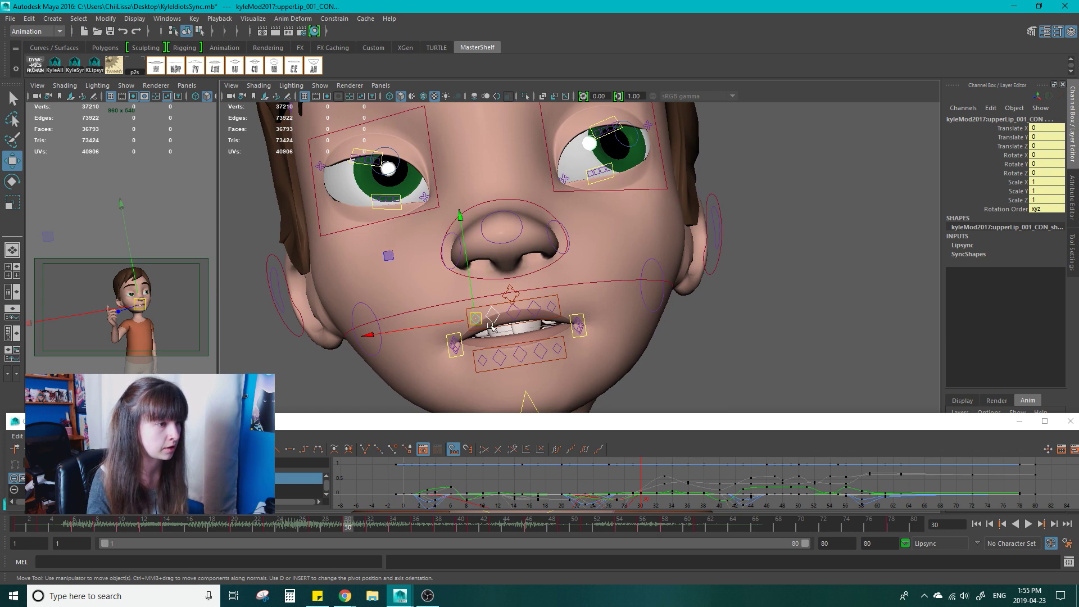
{"action": "left_click", "coordinate": [417, 440]}
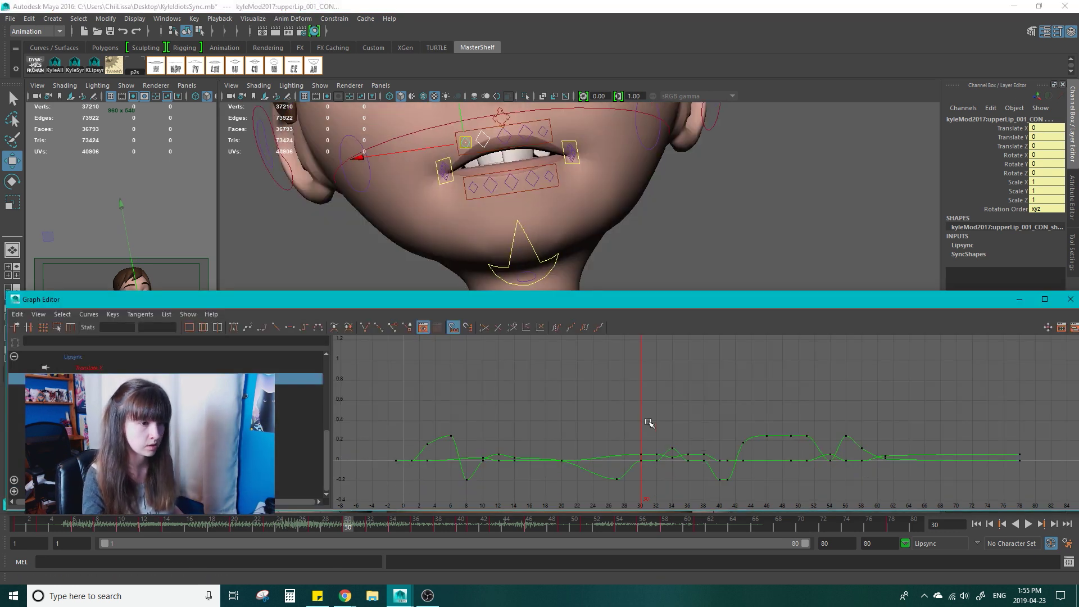
{"action": "left_click_drag", "start_coordinate": [634, 402], "coordinate": [1034, 520]}
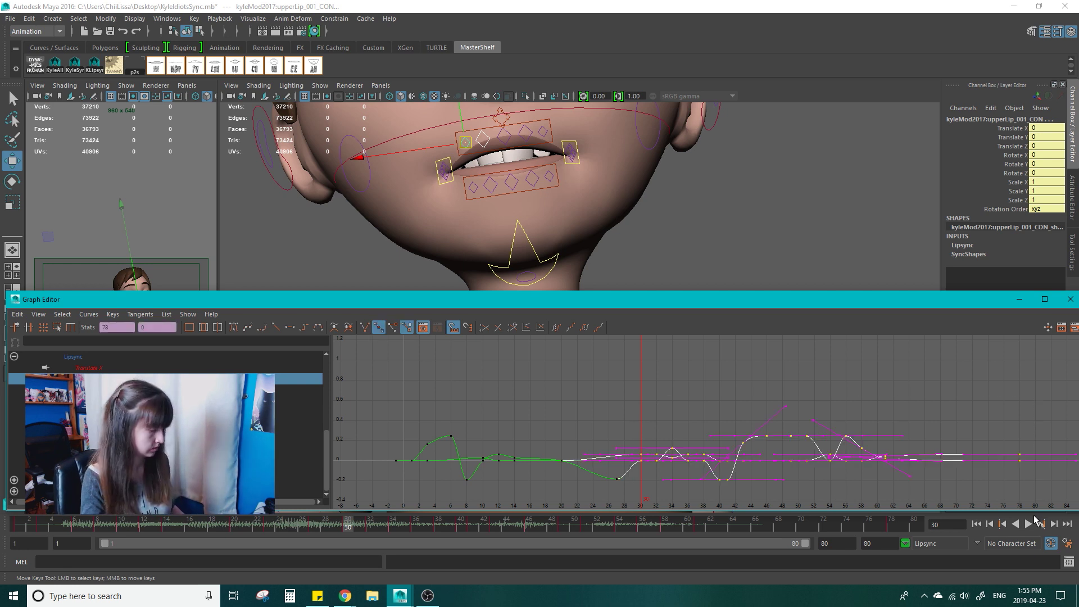
{"action": "middle_click_drag", "start_coordinate": [693, 479], "coordinate": [691, 437], "text": "shift"}
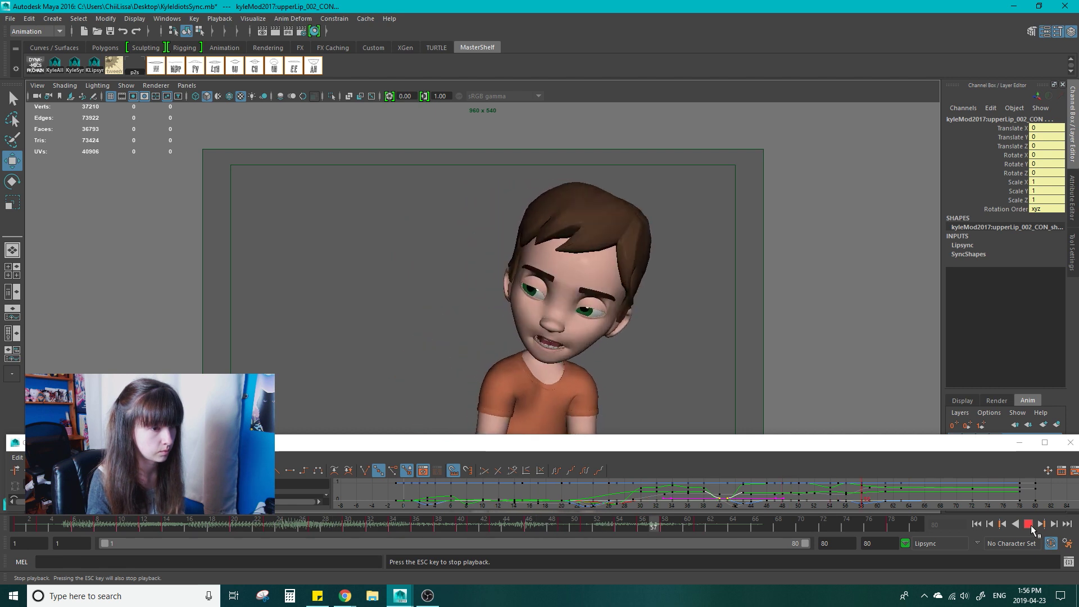
Step: Stop the playback in the camera view, return to frame 1 and deselect the upper-lip controls
{"action": "left_click", "coordinate": [1028, 524]}
{"action": "key", "text": "alt+shift+v"}
{"action": "left_click", "coordinate": [303, 352]}
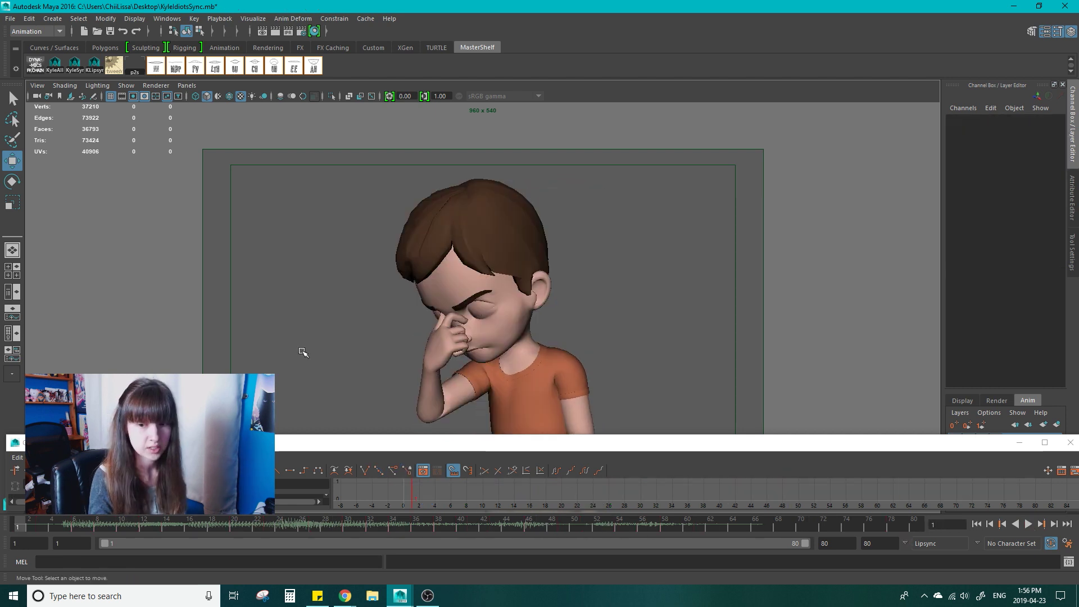